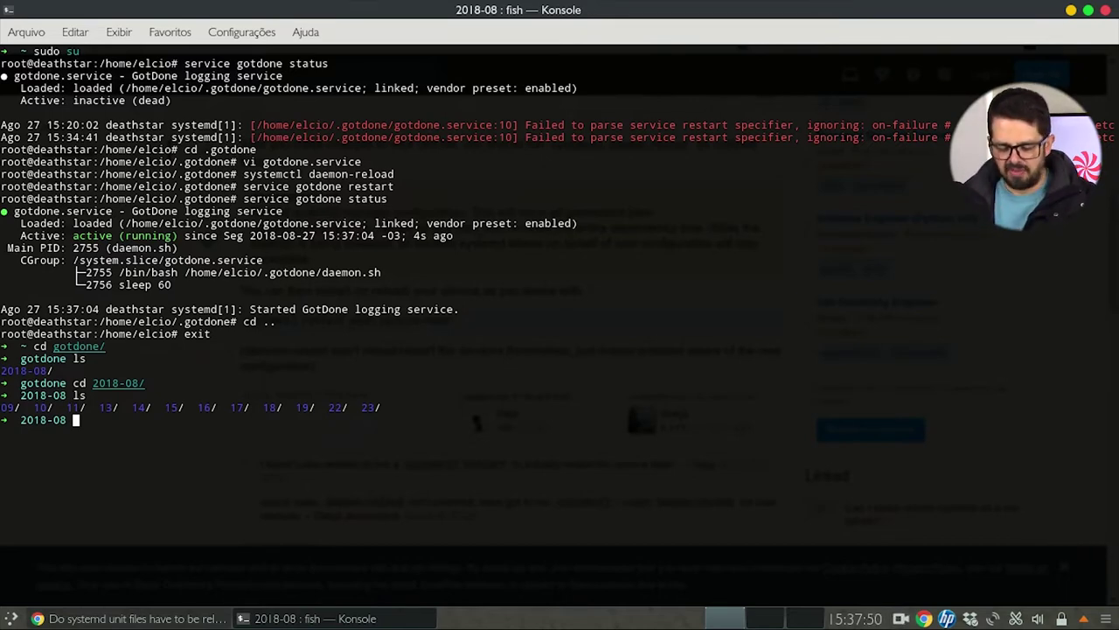
# Launch MySQL Workbench.
pyautogui.press('super')
pyautogui.write('my')
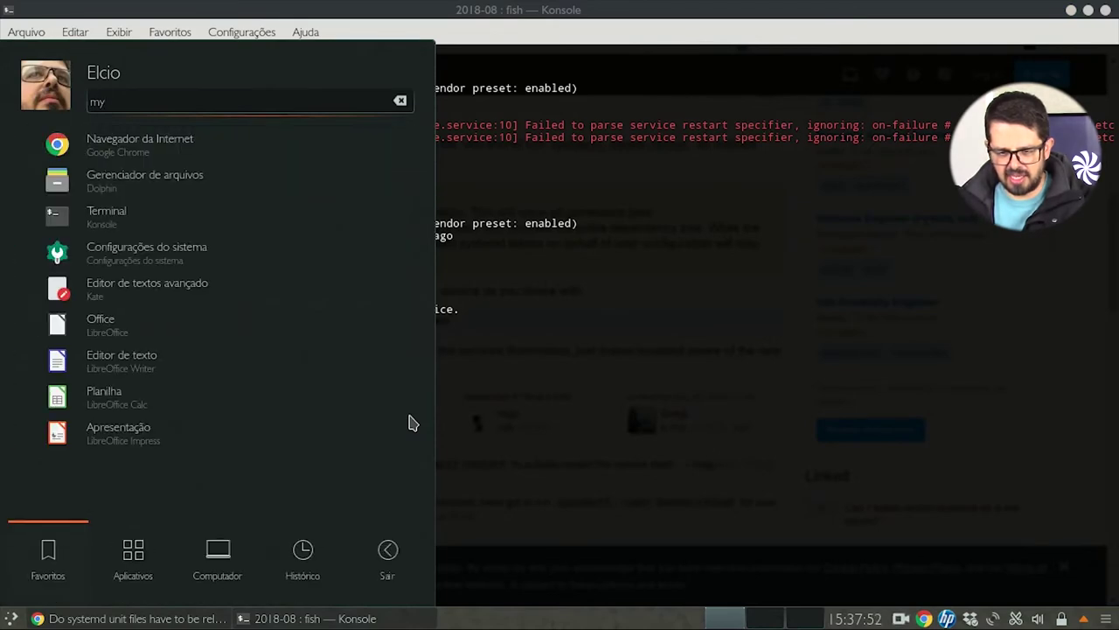
pyautogui.write('s')
pyautogui.press('Return')
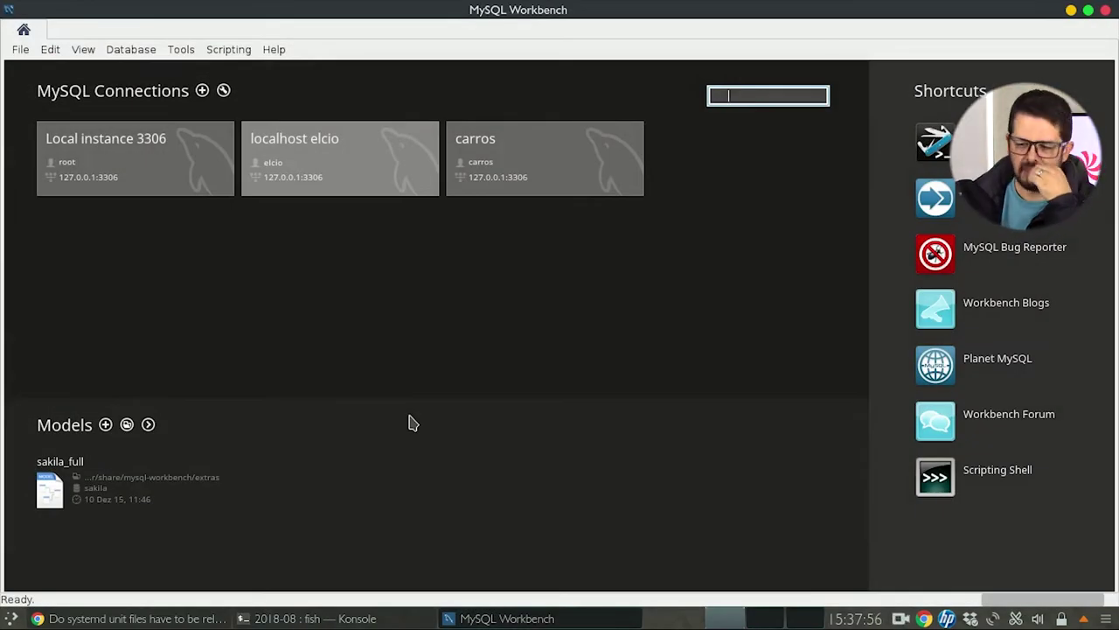
# Try the localhost connection, unlocking the session keyring with its password, and cancel the connection attempt.
pyautogui.click(341, 145)
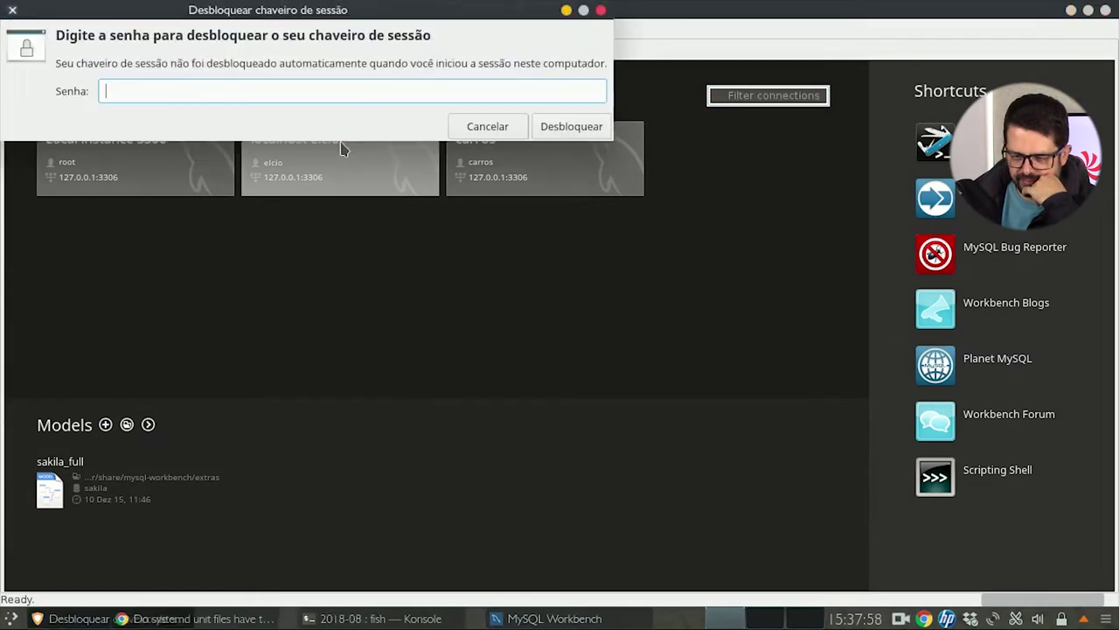
pyautogui.write('••••••••••')
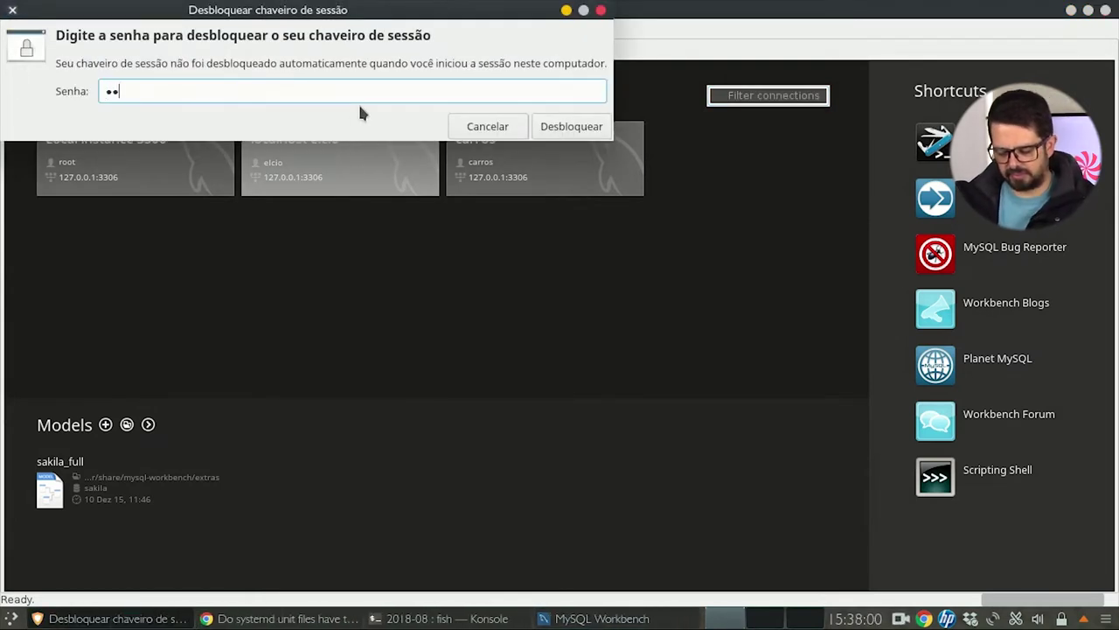
pyautogui.press('Return')
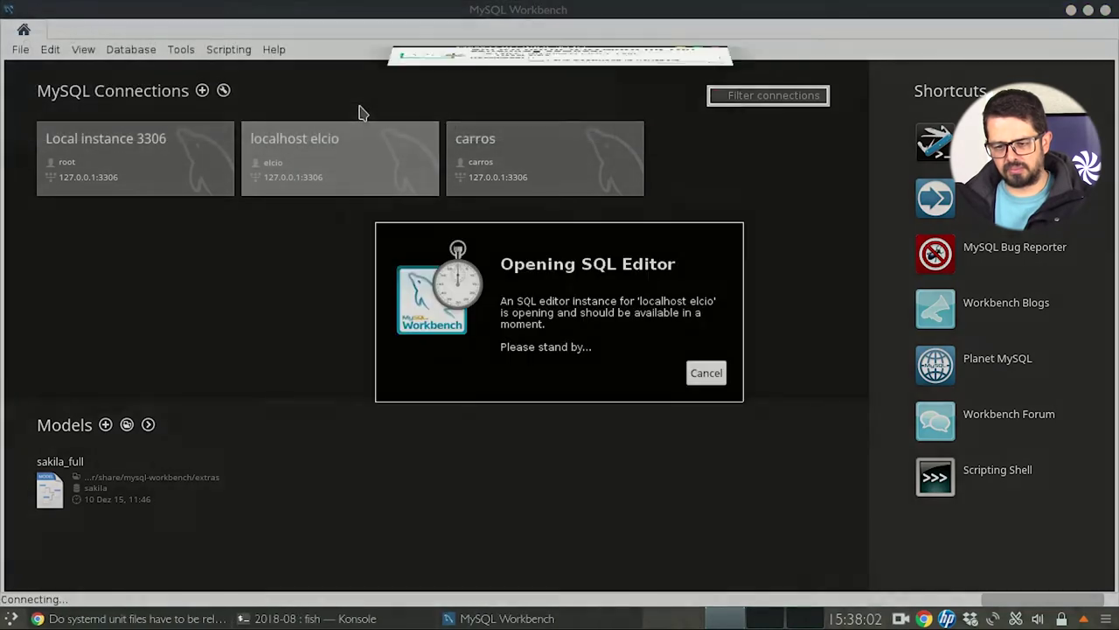
pyautogui.press('Escape')
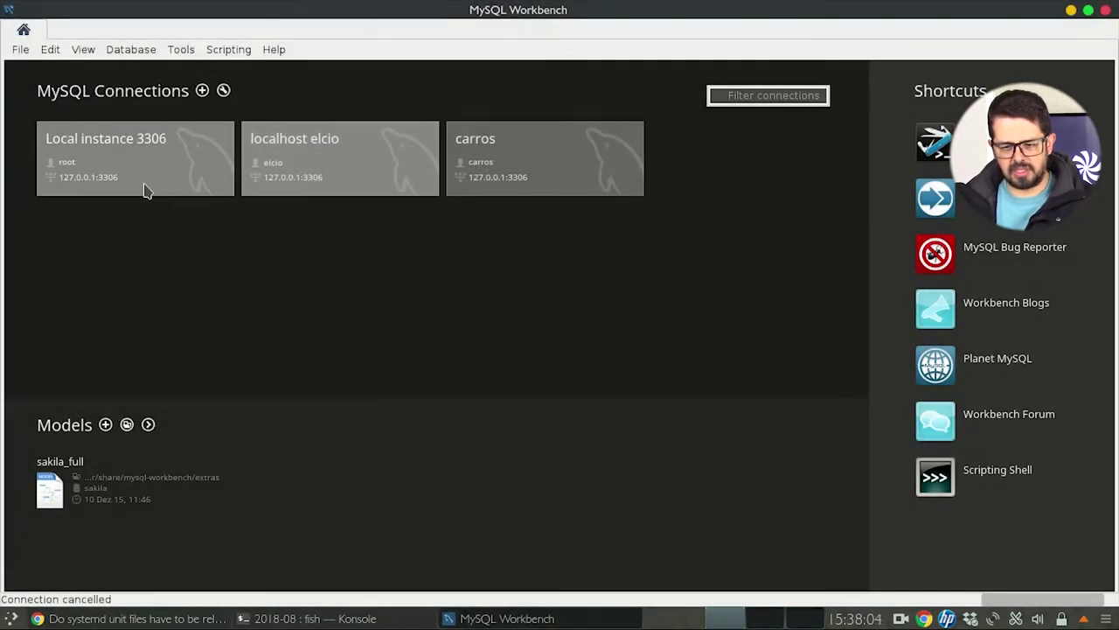
# Connect to Local instance 3306, continuing past the unsupported-server warning.
pyautogui.click(145, 188)
pyautogui.click(605, 430)
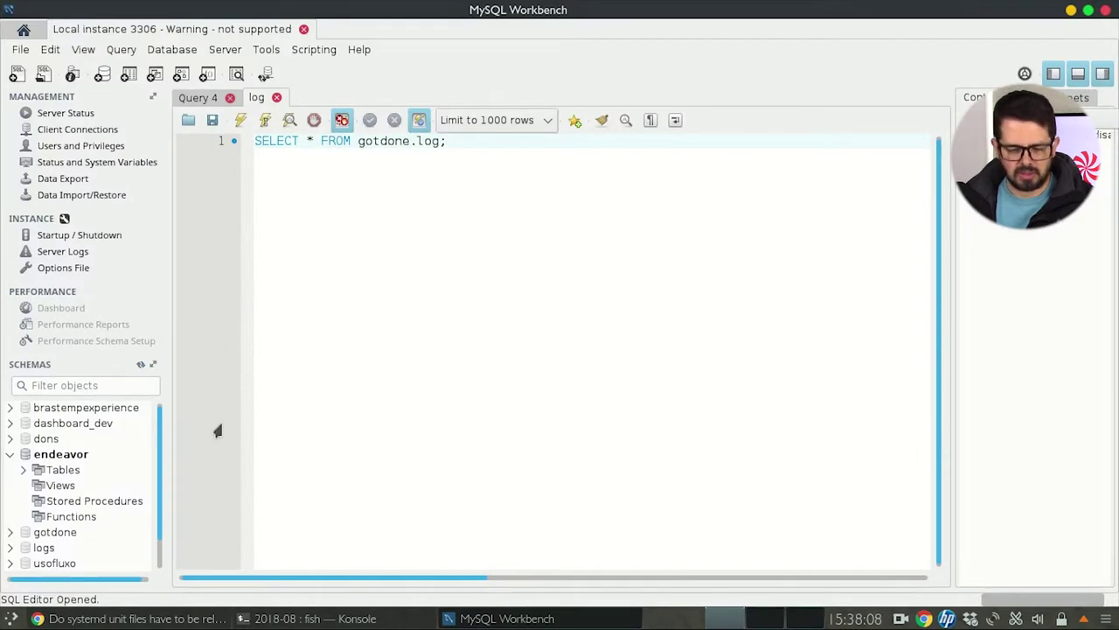
# Collapse the endeavor schema, set gotdone as the default schema and select its log table.
pyautogui.click(10, 454)
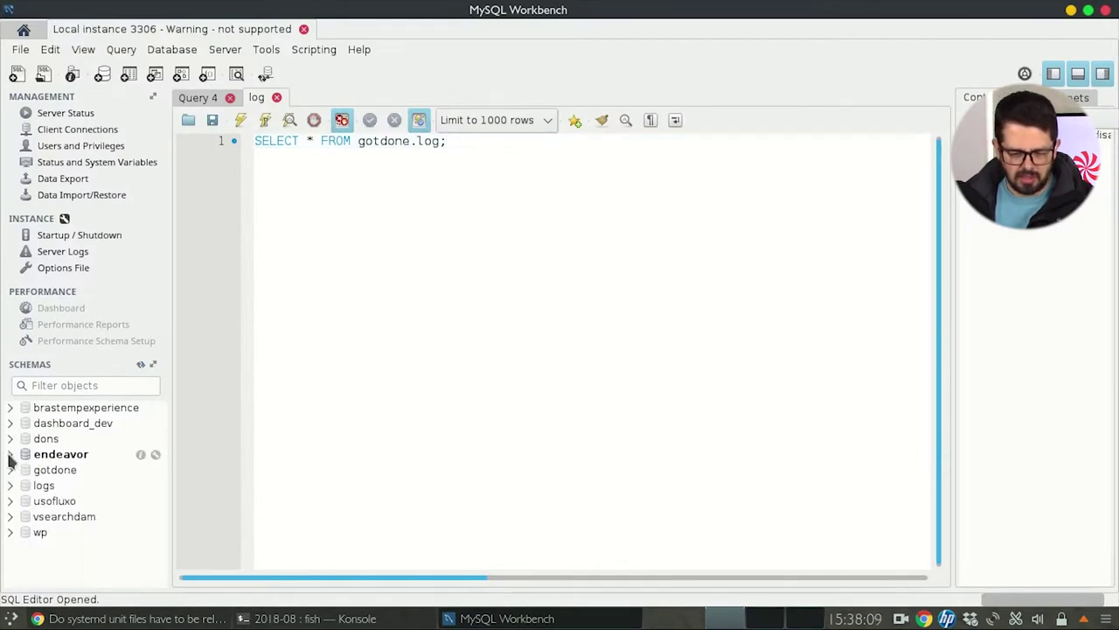
pyautogui.click(49, 472)
pyautogui.rightClick(50, 475)
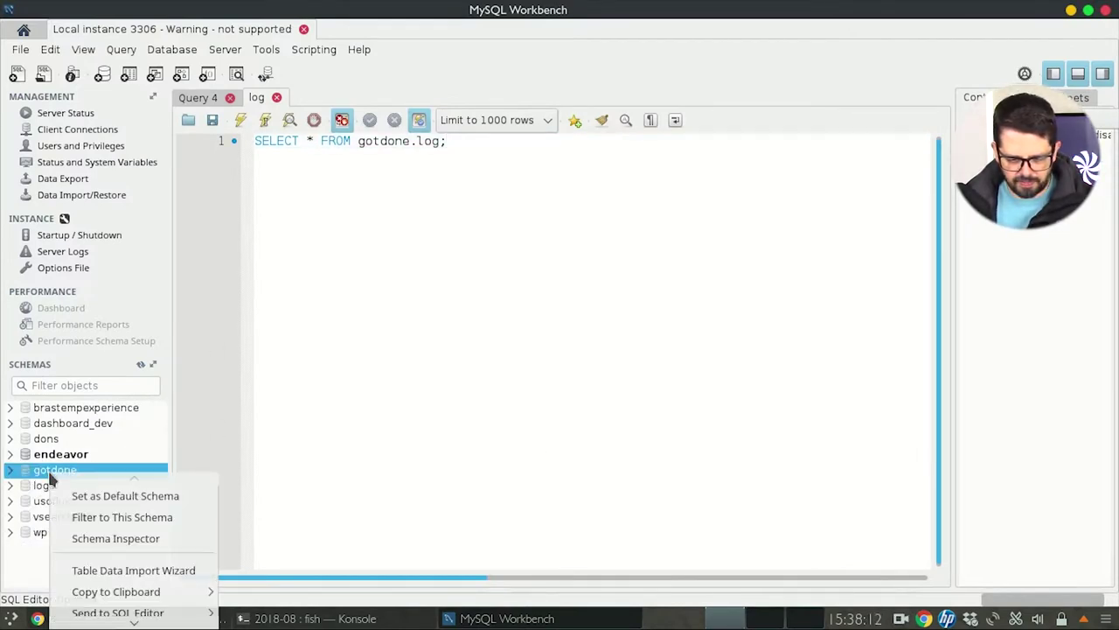
pyautogui.click(81, 496)
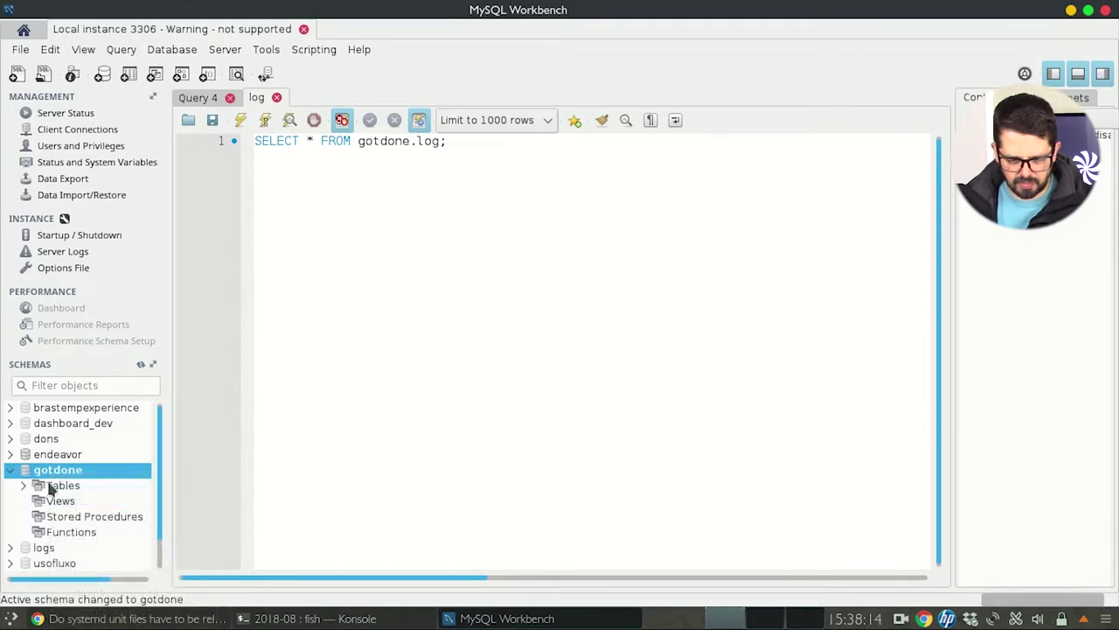
pyautogui.click(24, 486)
pyautogui.click(68, 501)
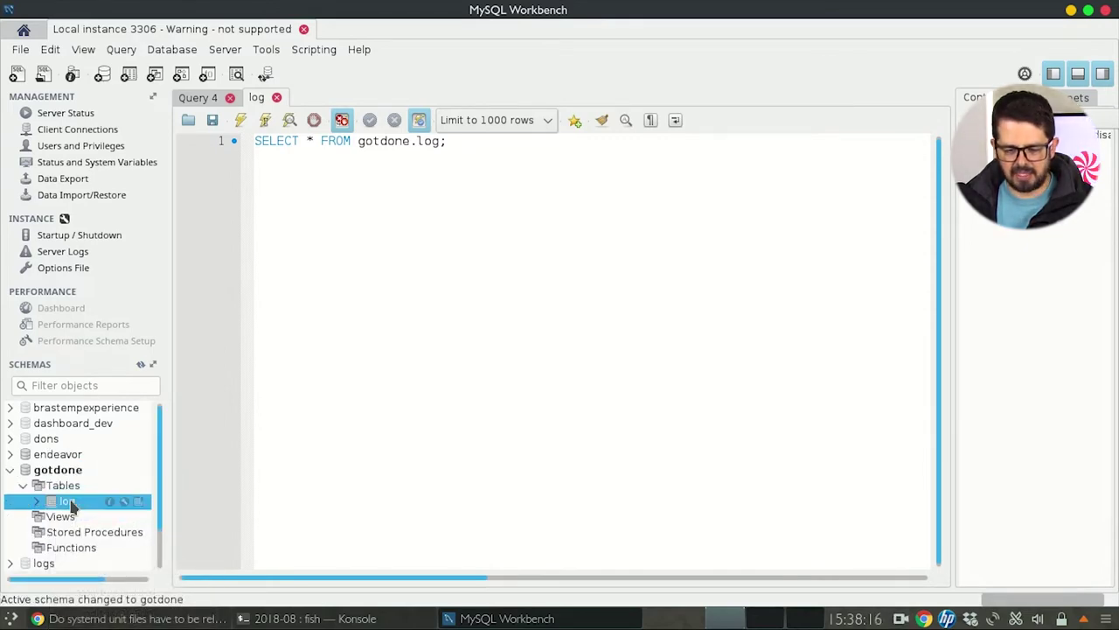
pyautogui.rightClick(69, 503)
pyautogui.click(123, 500)
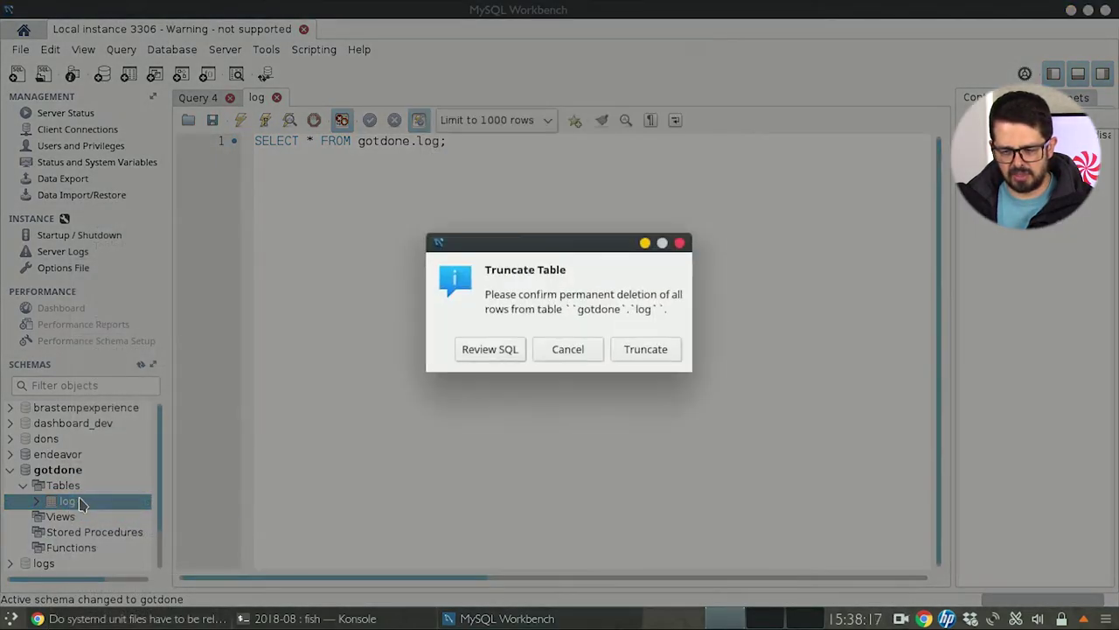
pyautogui.click(581, 350)
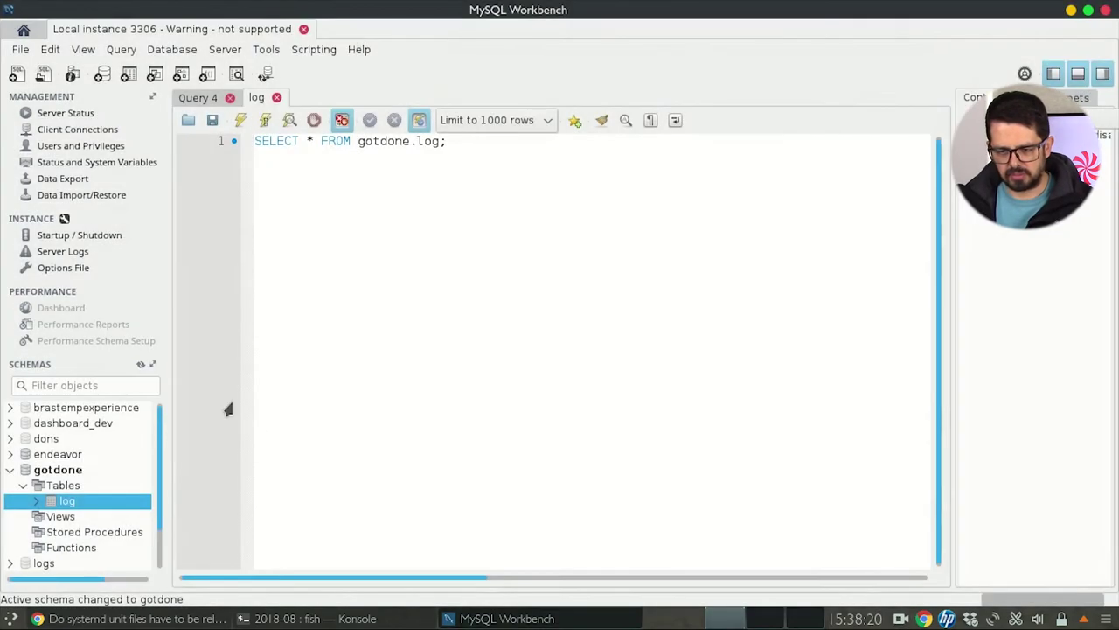
# Run the SELECT query on gotdone.log and examine the logged window titles and timestamps through to the last row.
pyautogui.click(480, 153)
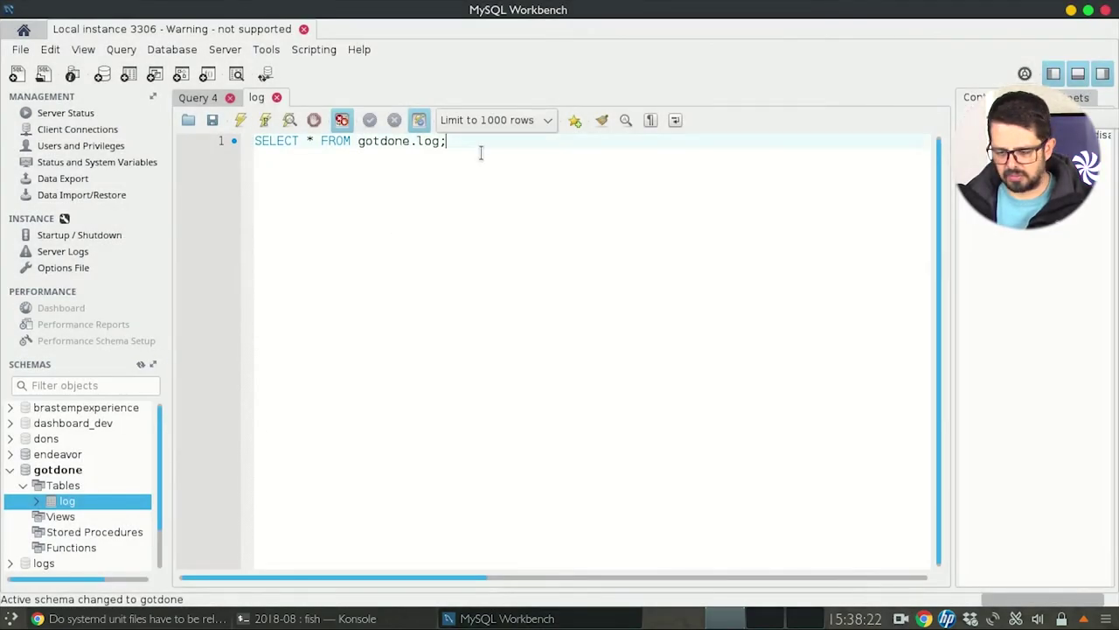
pyautogui.hotkey('ctrl', 'Return')
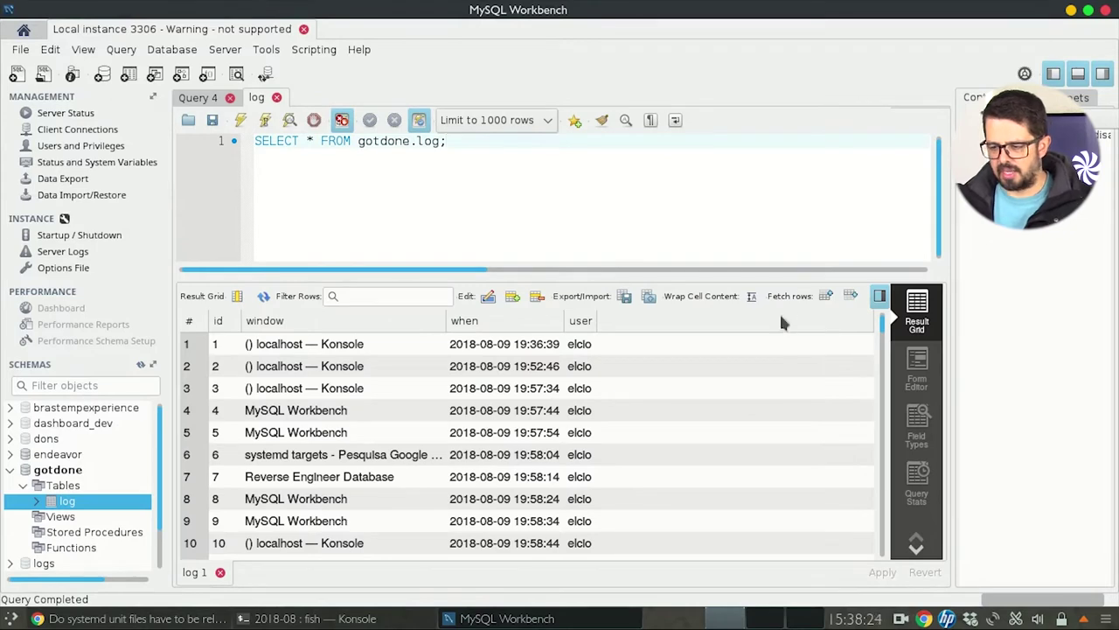
pyautogui.scroll(-15, 639, 397)
pyautogui.scroll(-9, 639, 398)
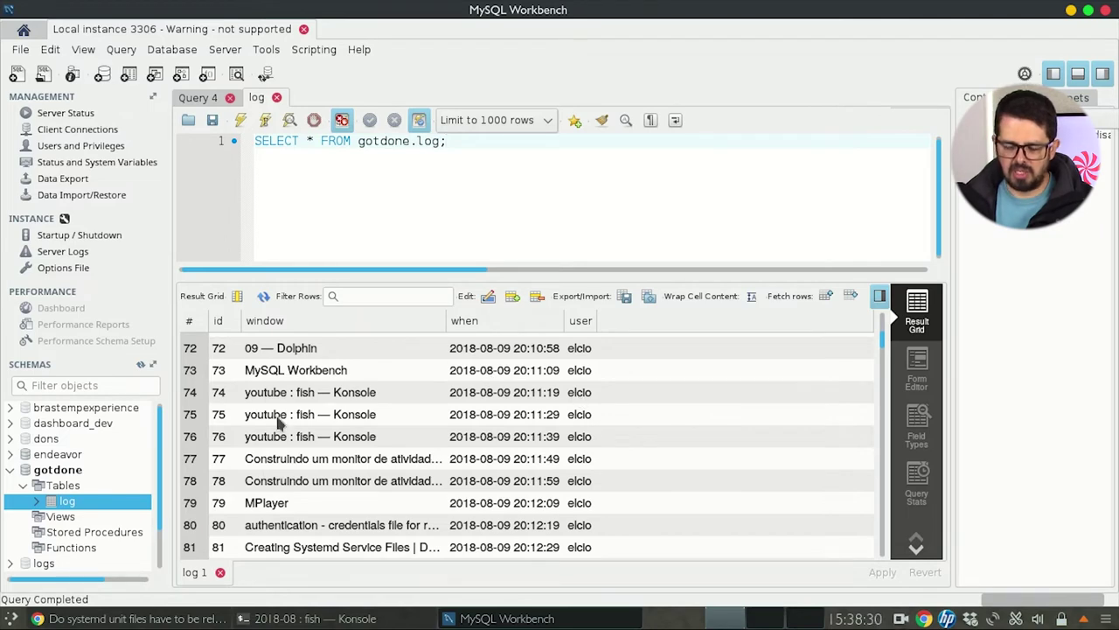
pyautogui.scroll(-20, 278, 424)
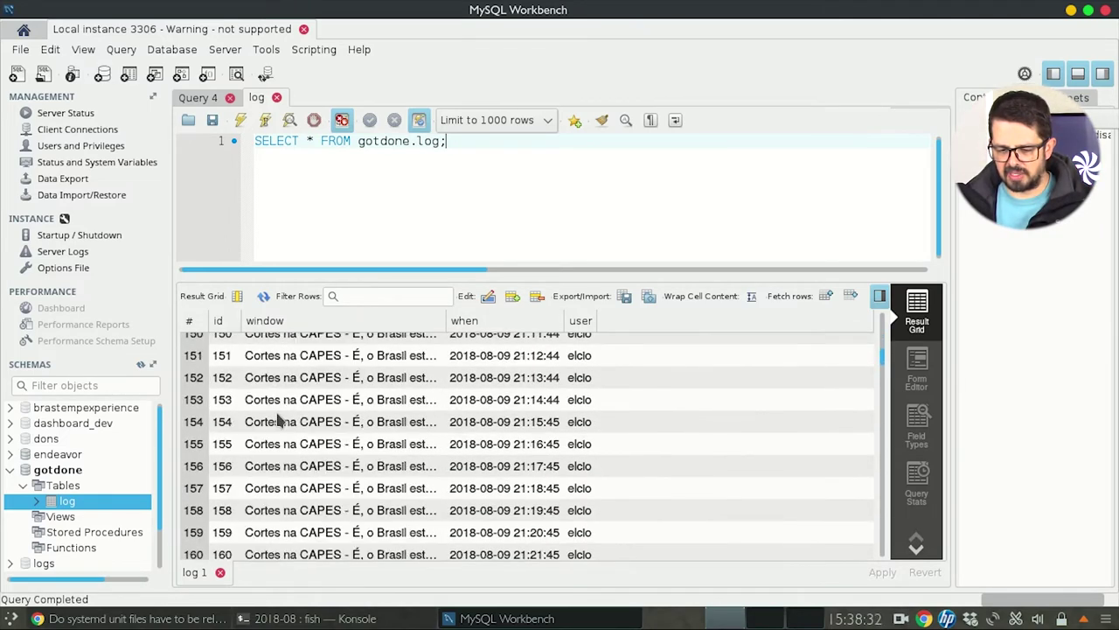
pyautogui.scroll(-20, 278, 423)
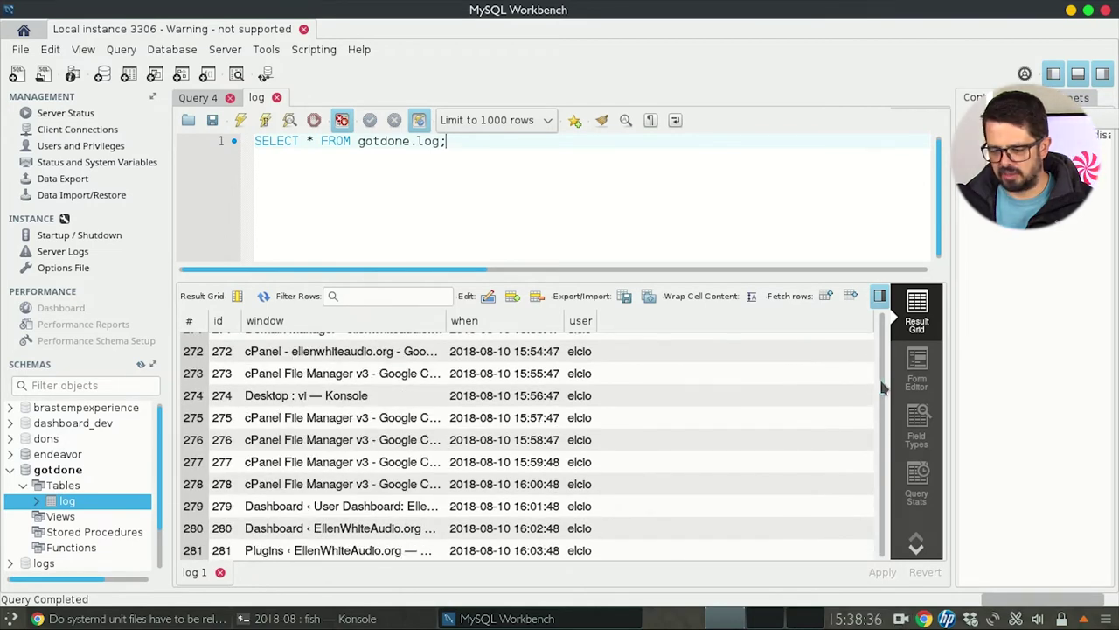
pyautogui.moveTo(883, 378); pyautogui.dragTo(883, 592)
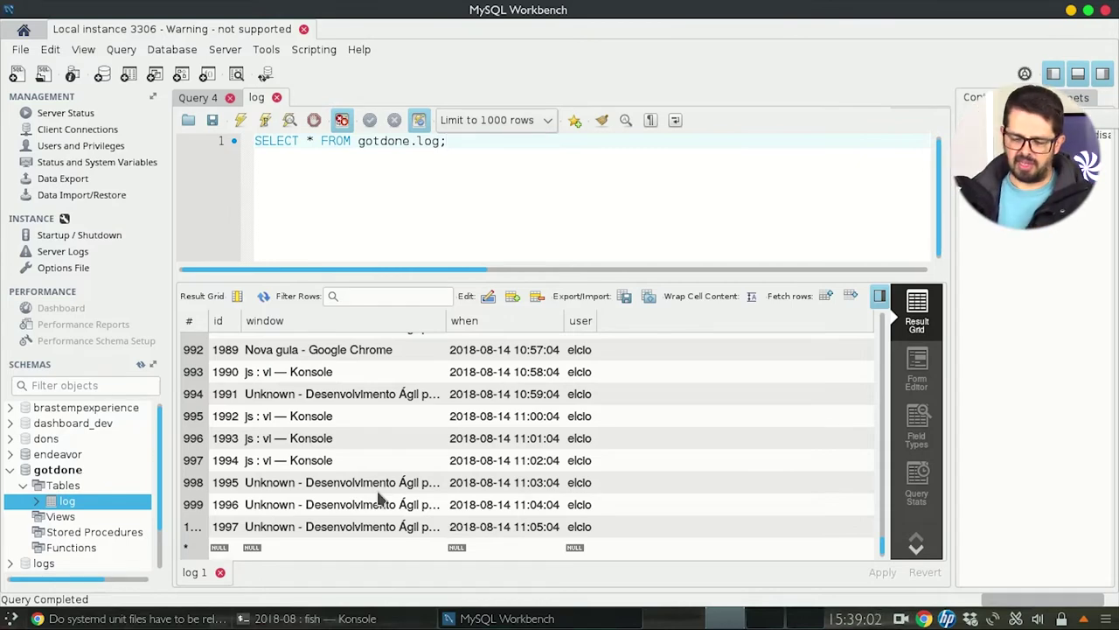
pyautogui.hotkey('alt', 'Tab')
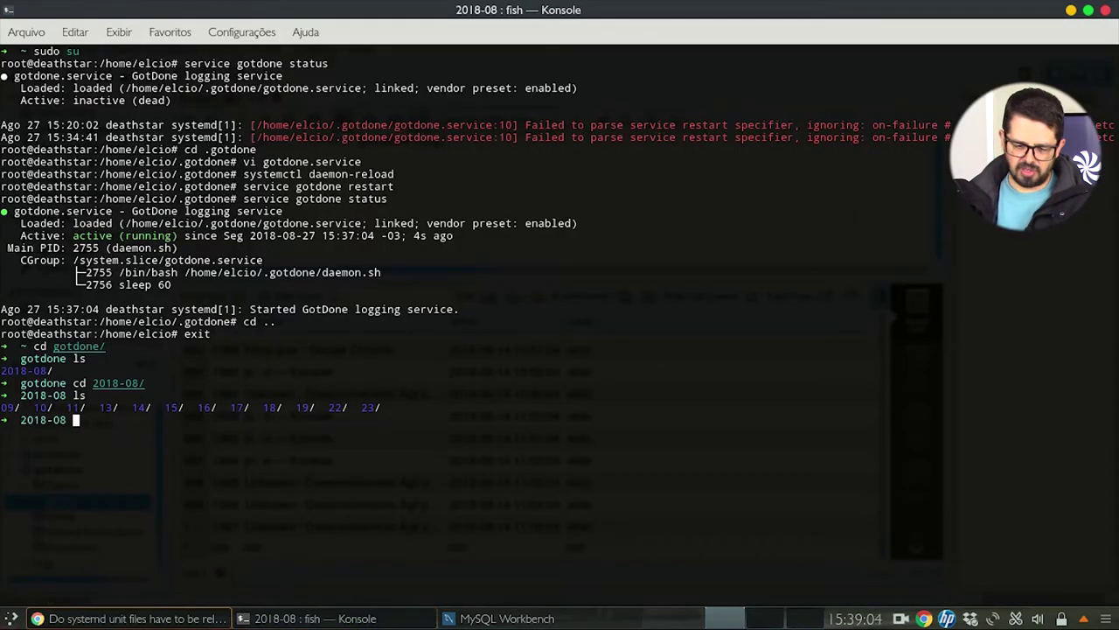
pyautogui.click(507, 618)
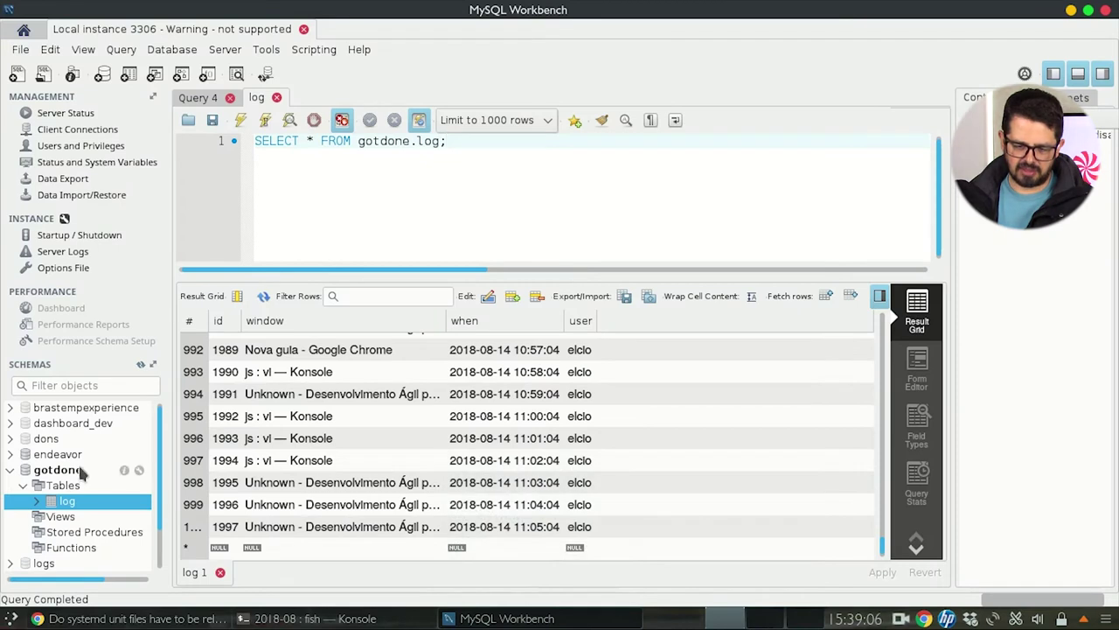
# Start a new table in the gotdone schema with the name categor.
pyautogui.click(65, 487)
pyautogui.rightClick(69, 490)
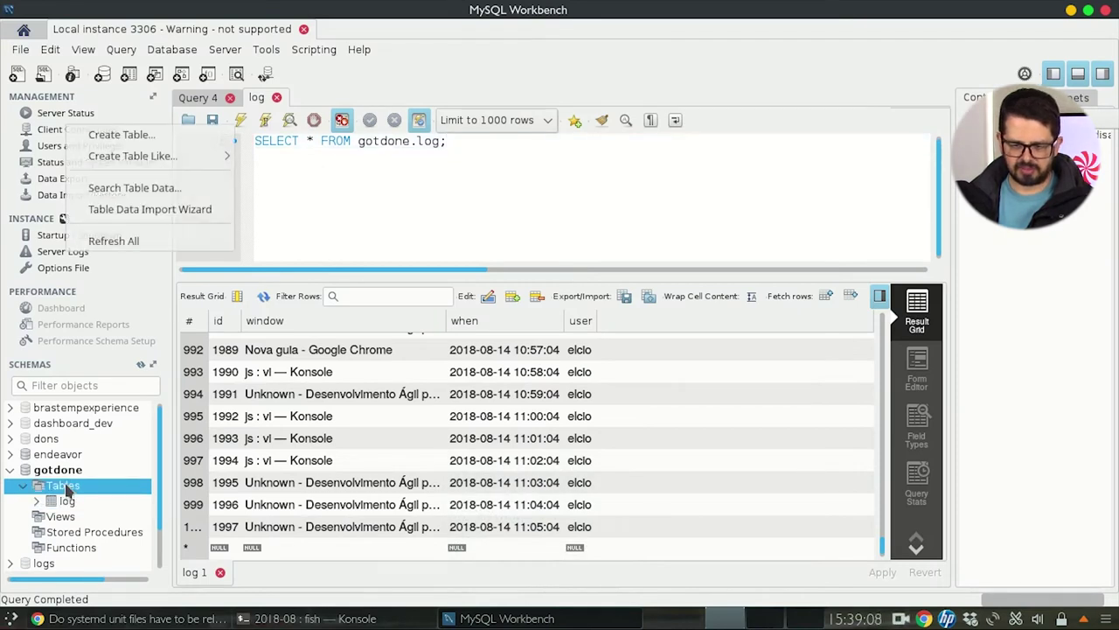
pyautogui.click(156, 133)
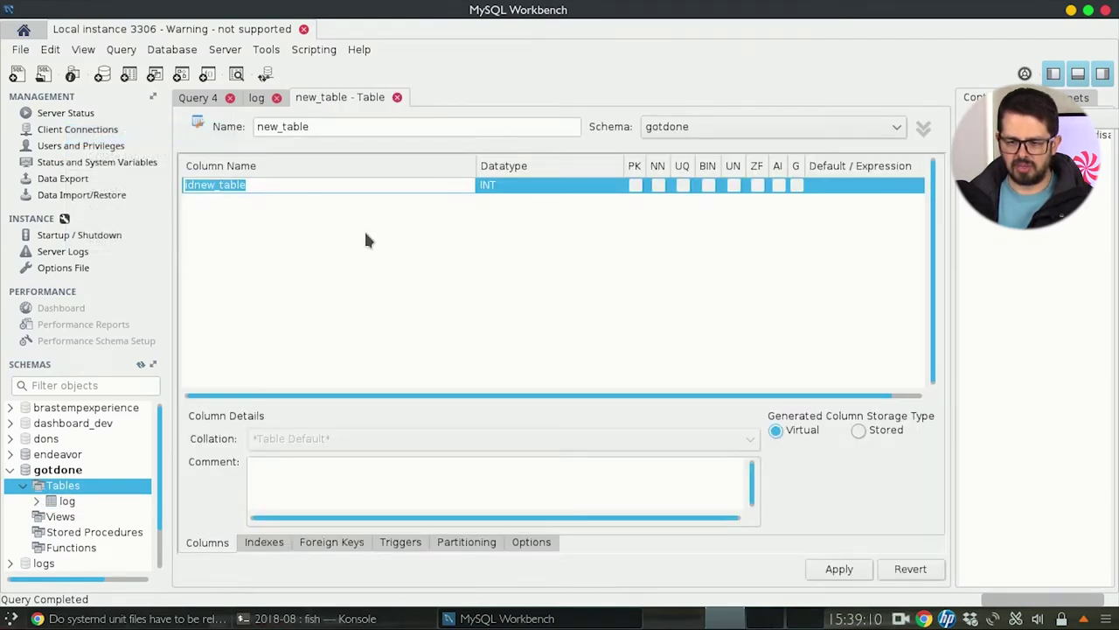
pyautogui.click(340, 127)
pyautogui.hotkey('ctrl', 'a')
pyautogui.write('categor')
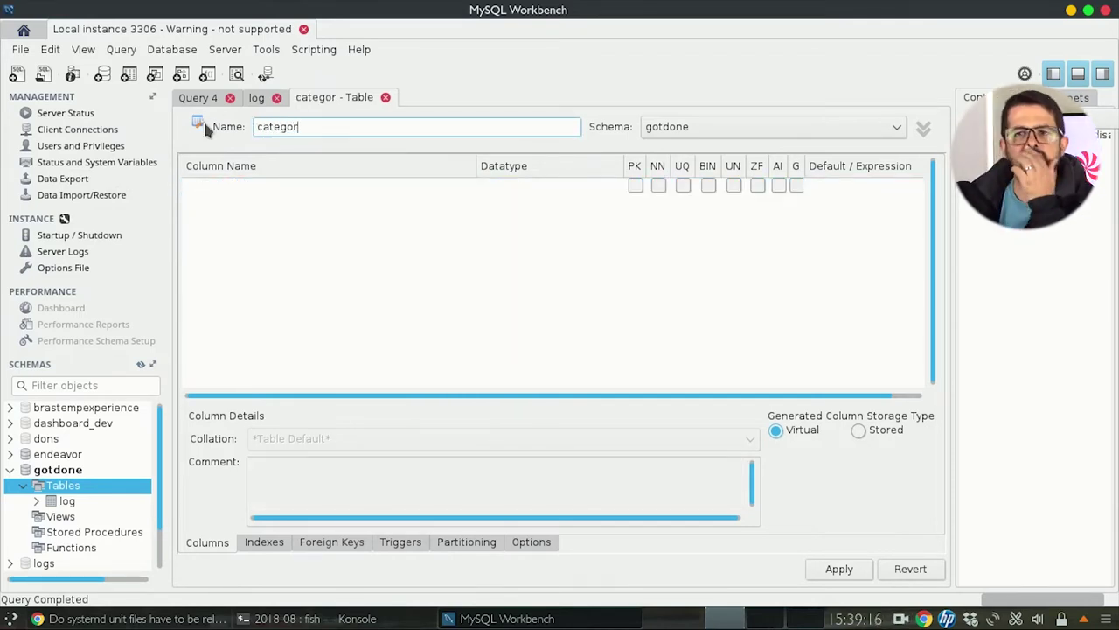
# Change the new table's name to filtro.
pyautogui.press('BackSpace')
pyautogui.press('BackSpace')
pyautogui.press('BackSpace')
pyautogui.press('BackSpace')
pyautogui.press('BackSpace')
pyautogui.press('BackSpace')
pyautogui.press('BackSpace')
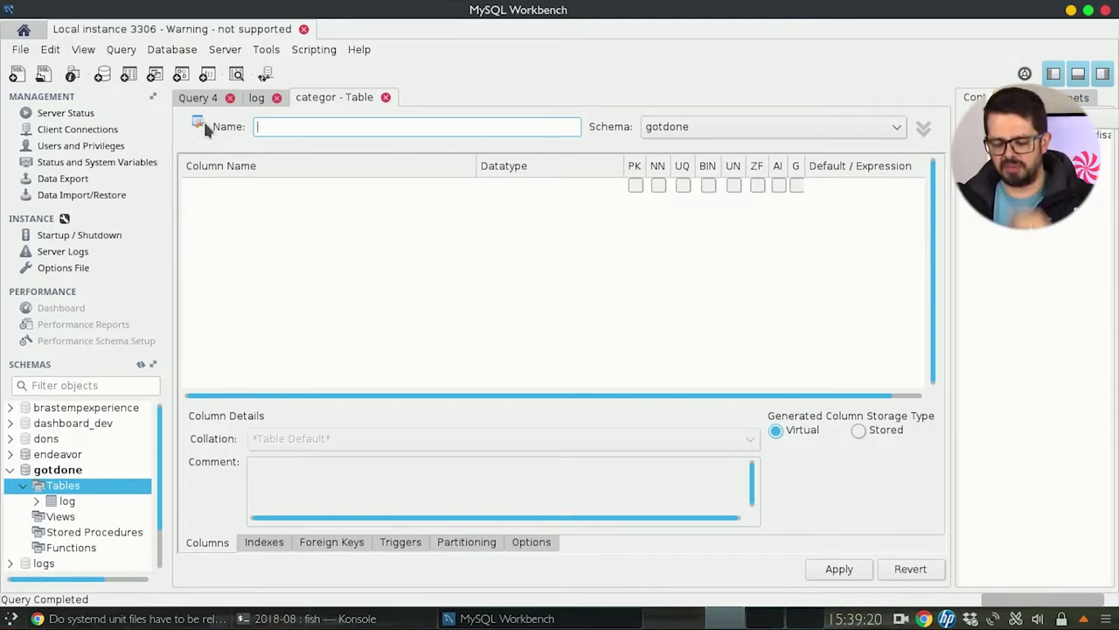
pyautogui.write('filtr')
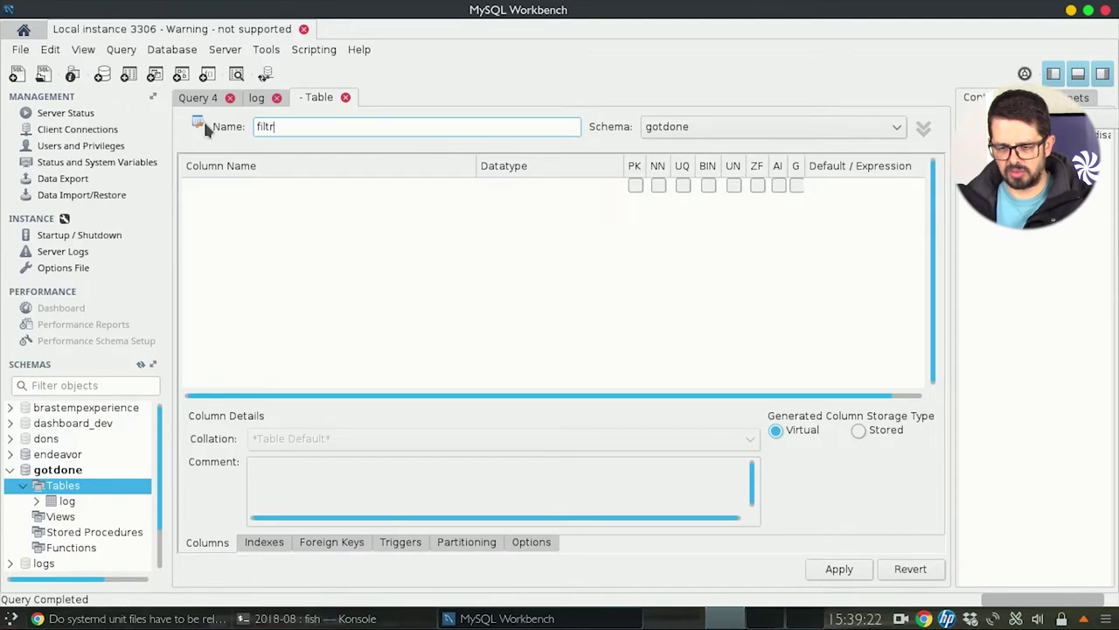
pyautogui.write('o')
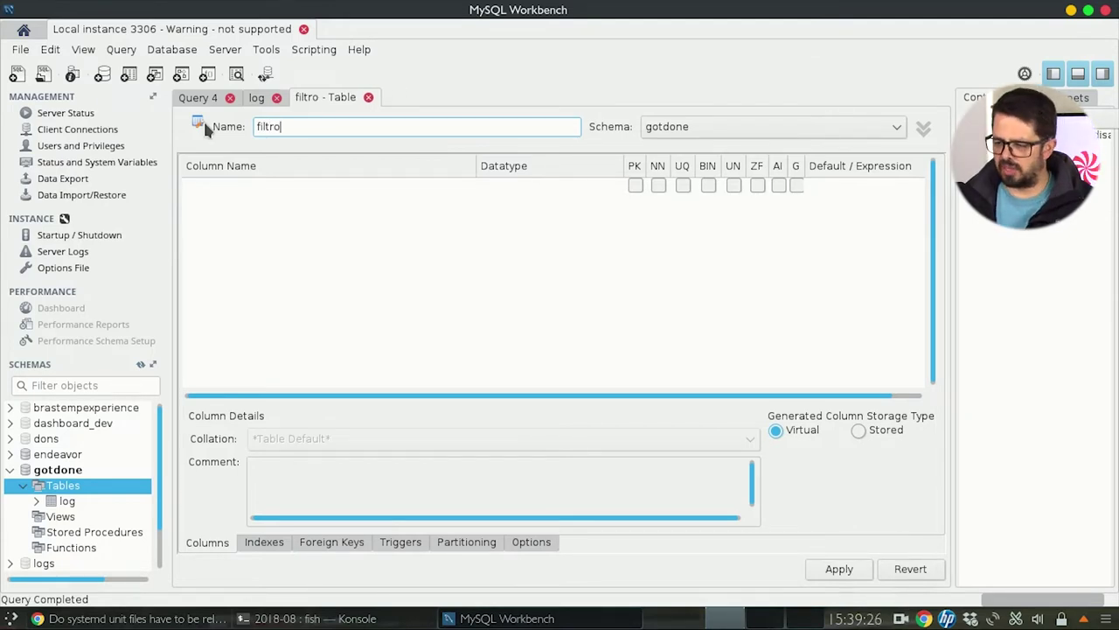
# Name the first column id with type INT and make it the auto-incrementing primary key.
pyautogui.click(347, 185)
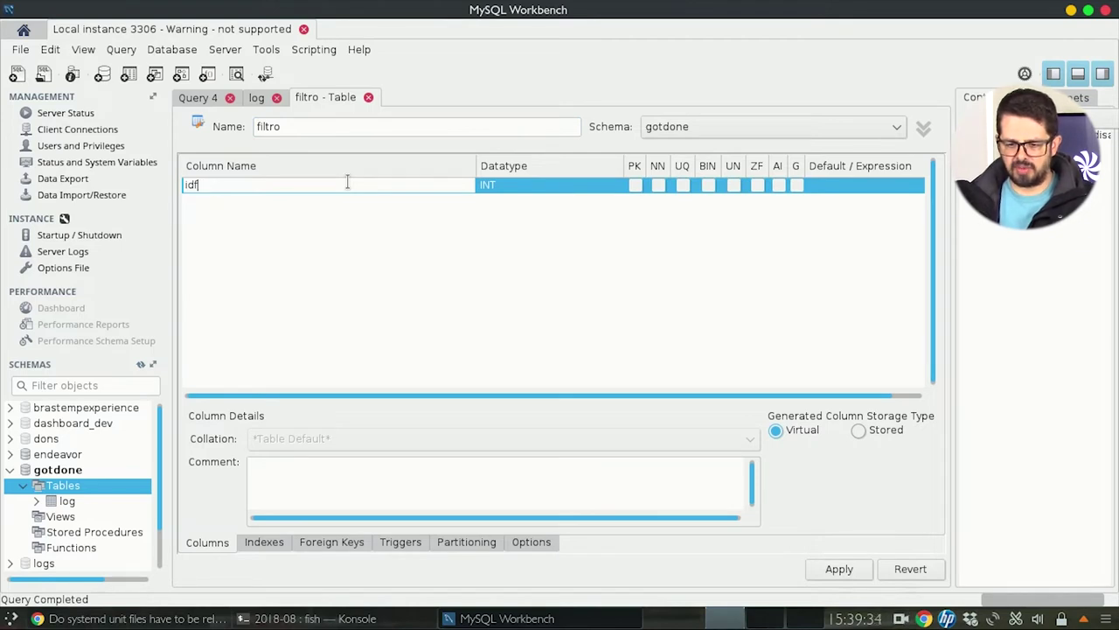
pyautogui.click(637, 186)
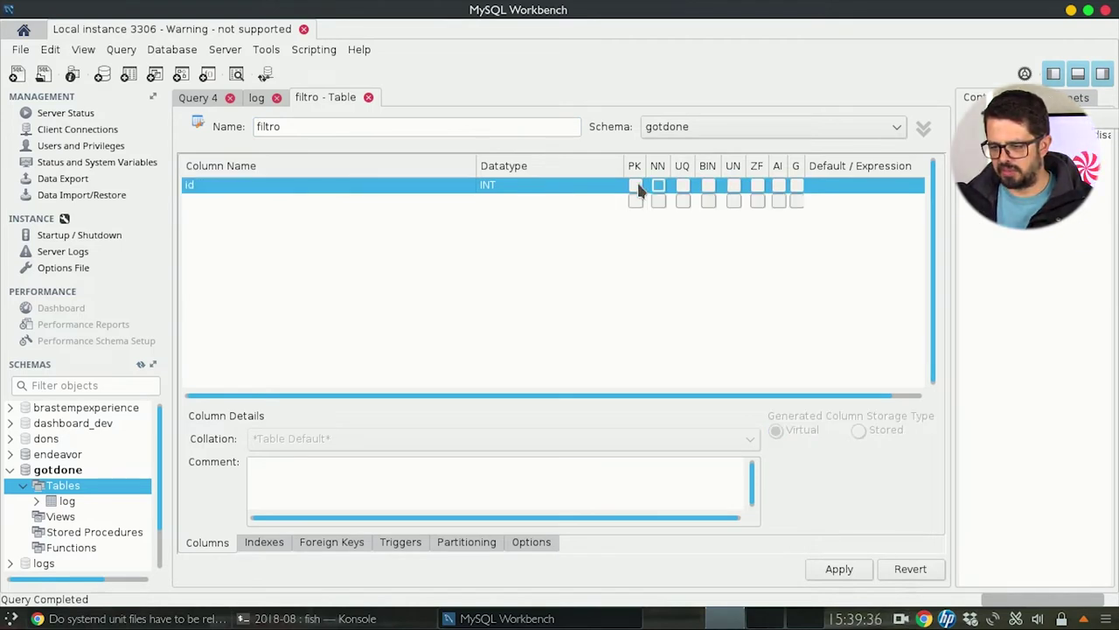
pyautogui.click(636, 185)
pyautogui.click(779, 185)
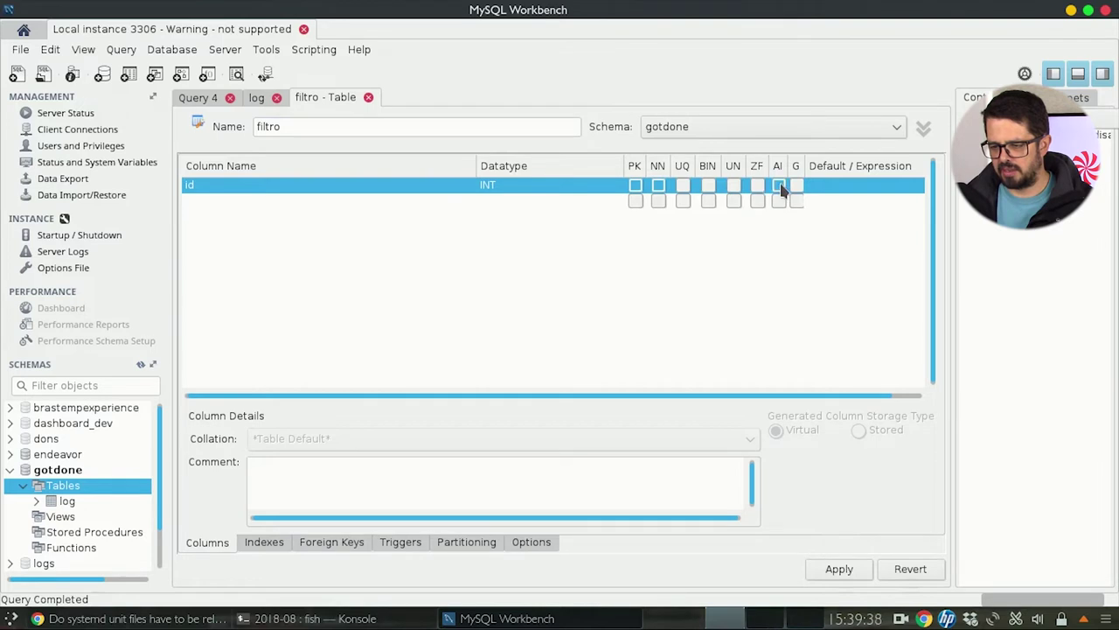
# Add a second column named regexp with the datatype VARCHAR(120).
pyautogui.click(285, 201)
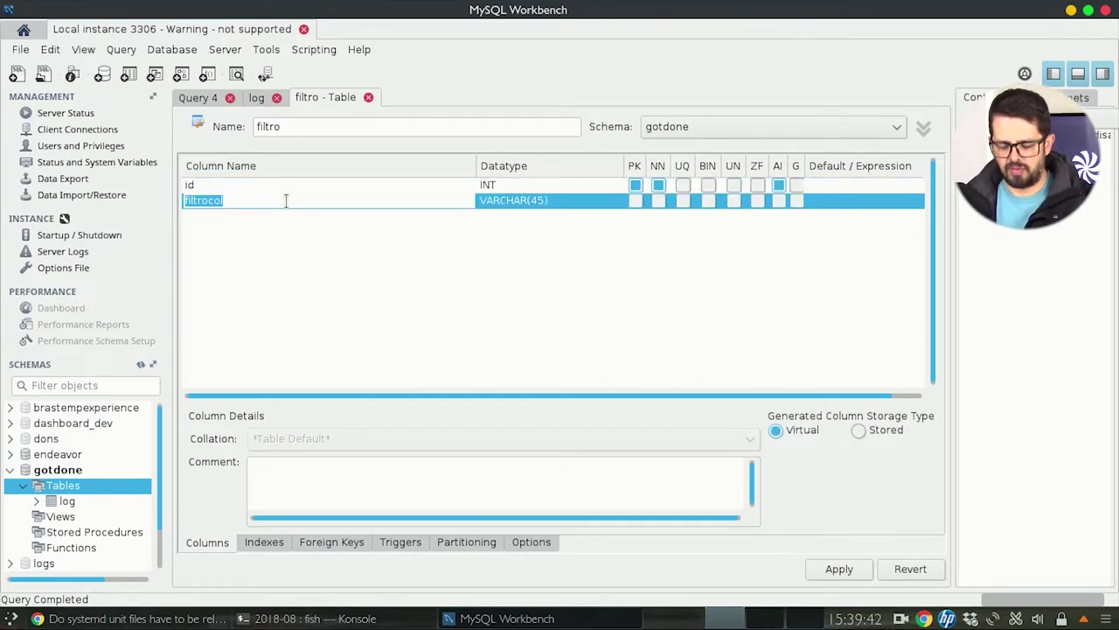
pyautogui.write('regexp')
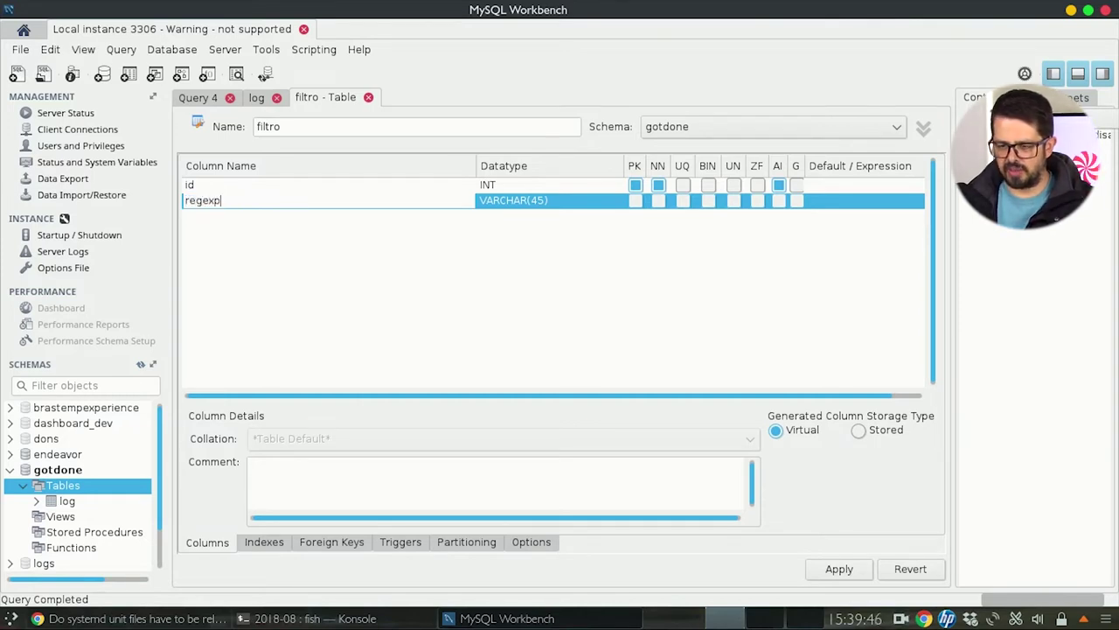
pyautogui.click(537, 203)
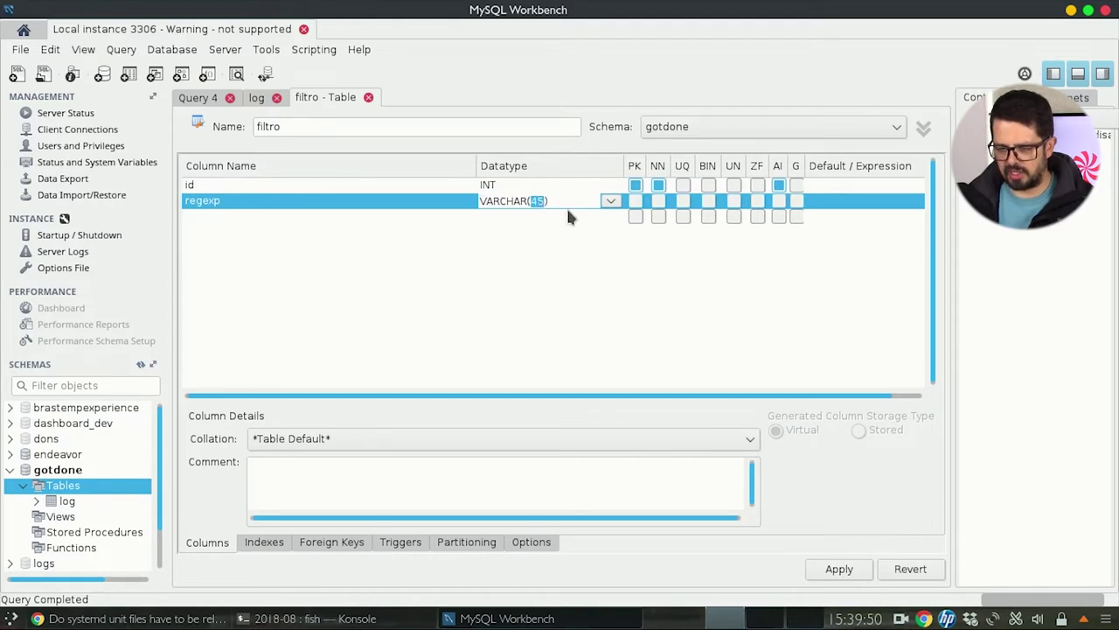
pyautogui.write('120')
pyautogui.press('Return')
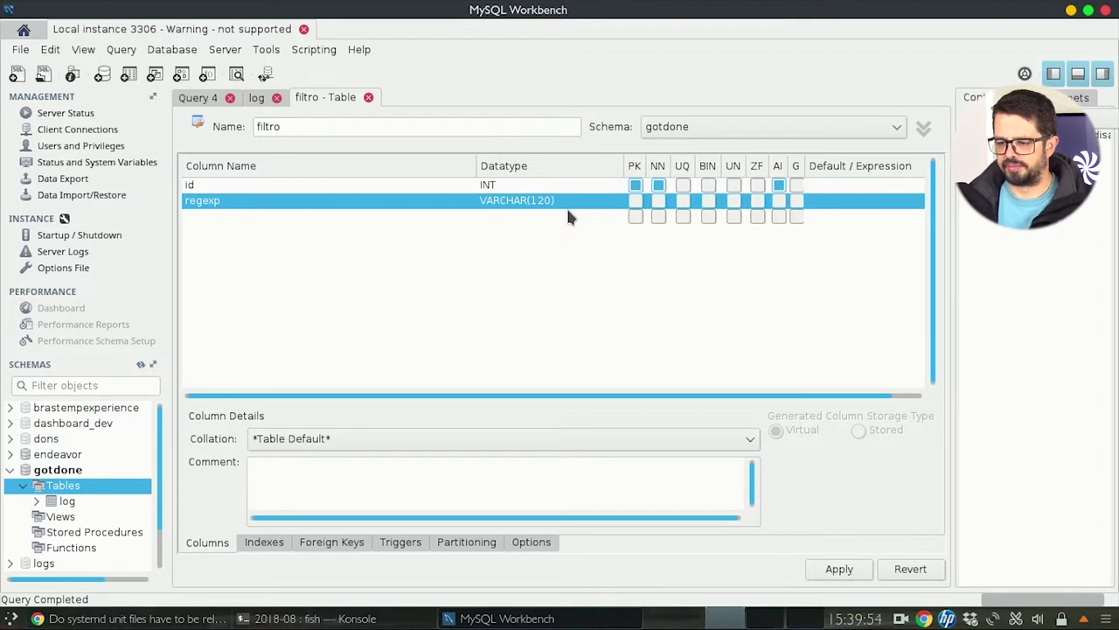
# Add a third column named category with the datatype VARCHAR(45).
pyautogui.click(274, 216)
pyautogui.write('category')
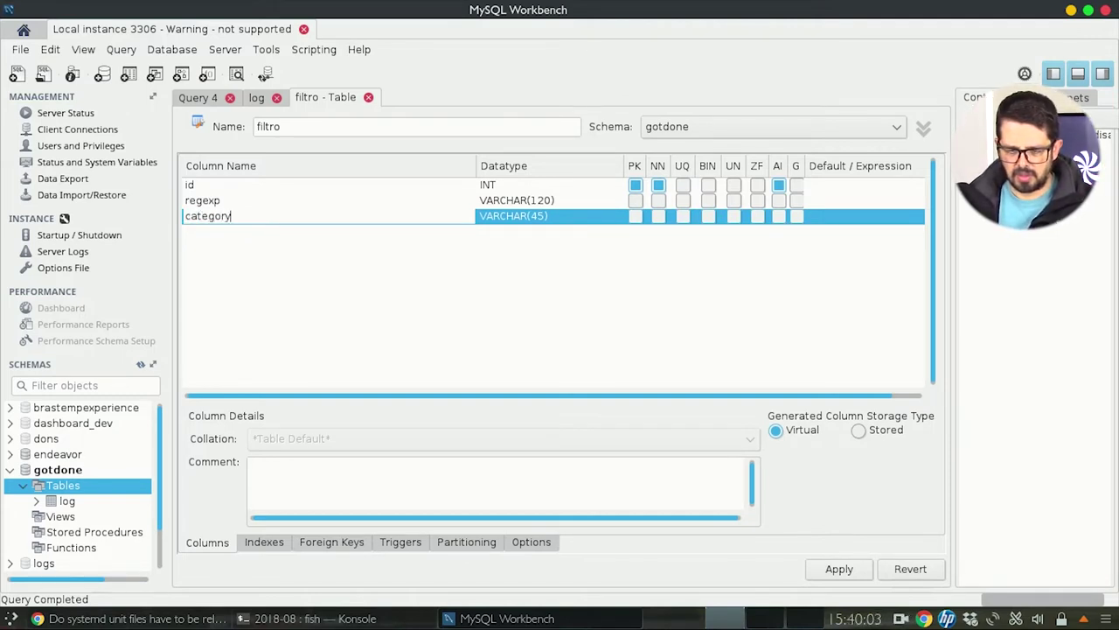
pyautogui.press('Return')
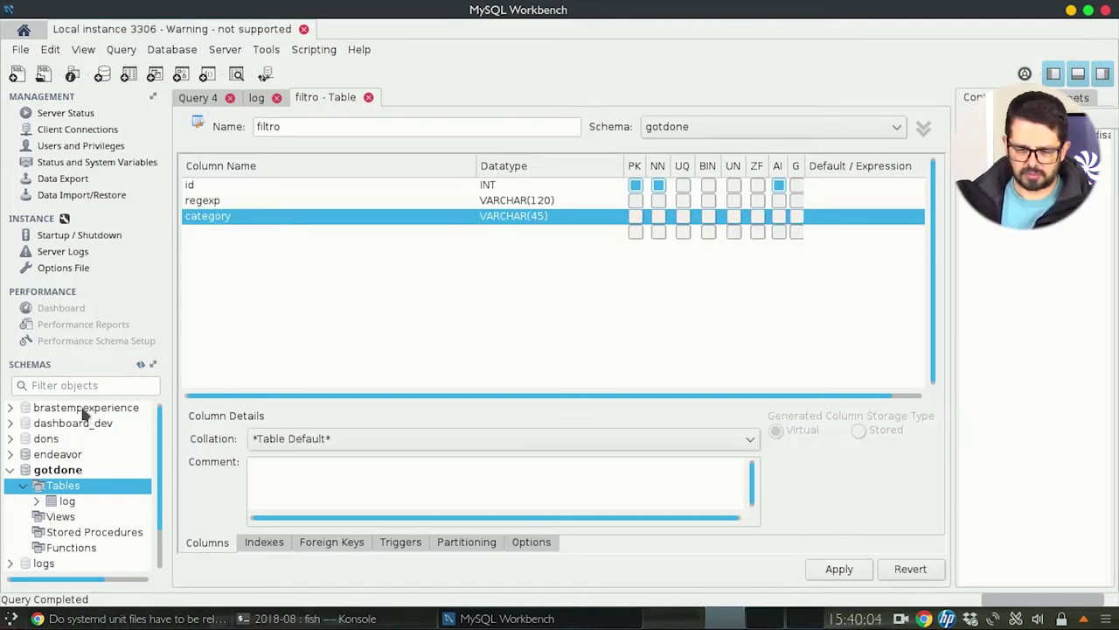
# Check the existing log table's columns and mark the new table's regexp and category columns as NOT NULL.
pyautogui.click(36, 500)
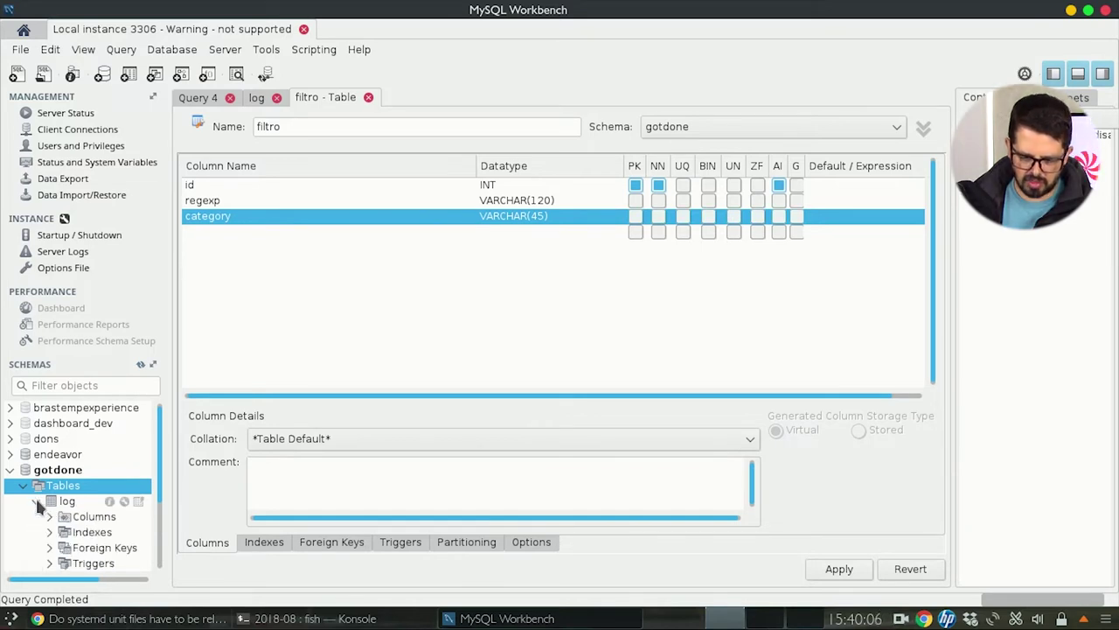
pyautogui.click(49, 517)
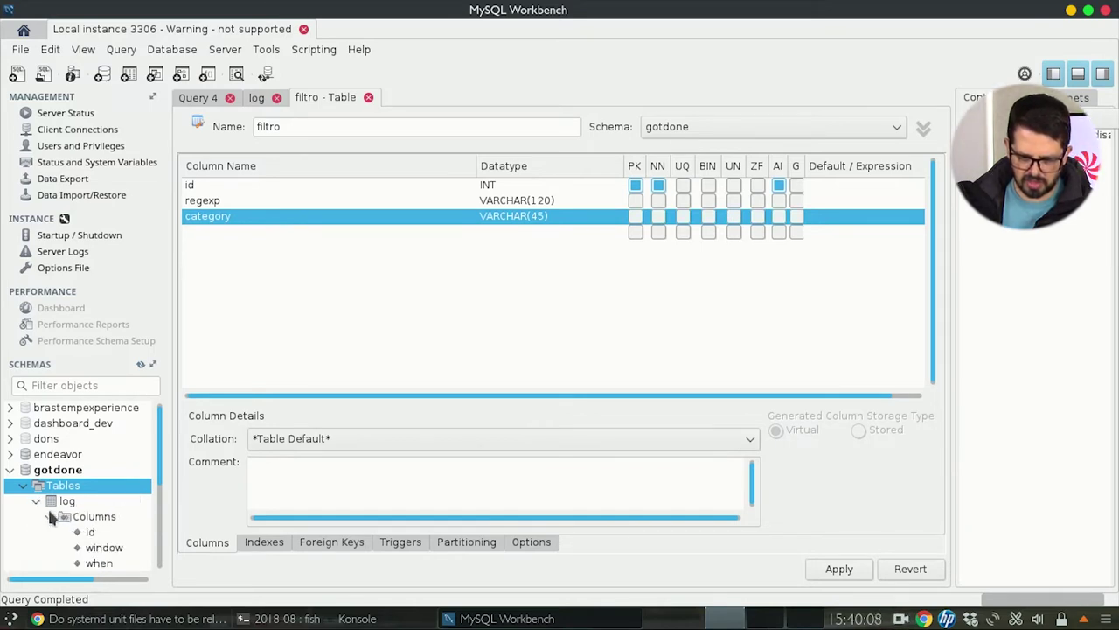
pyautogui.click(36, 500)
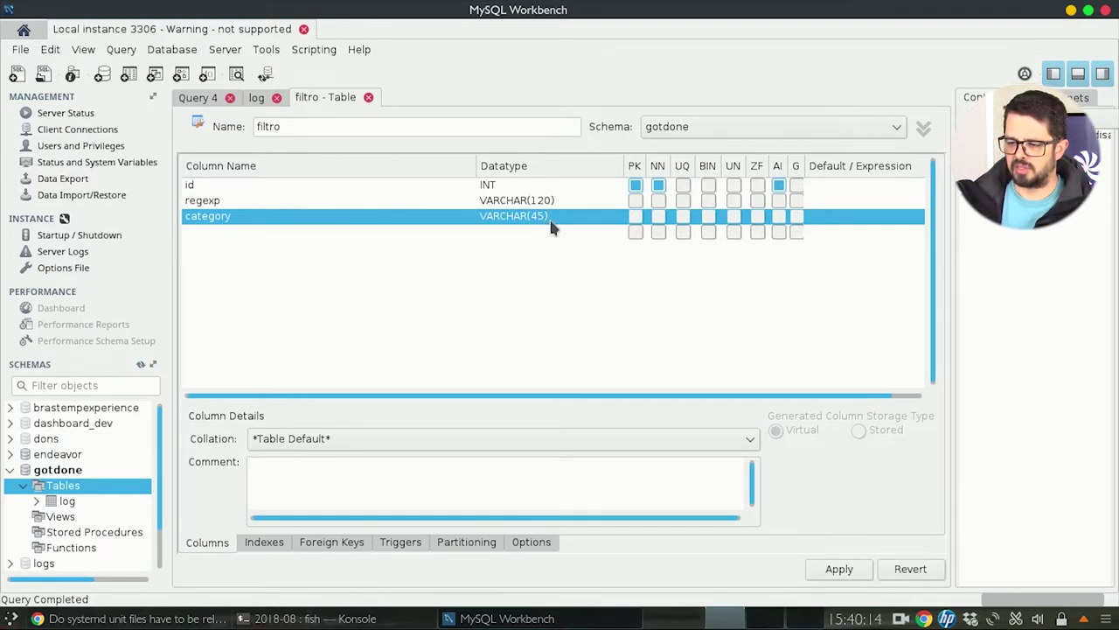
pyautogui.click(656, 202)
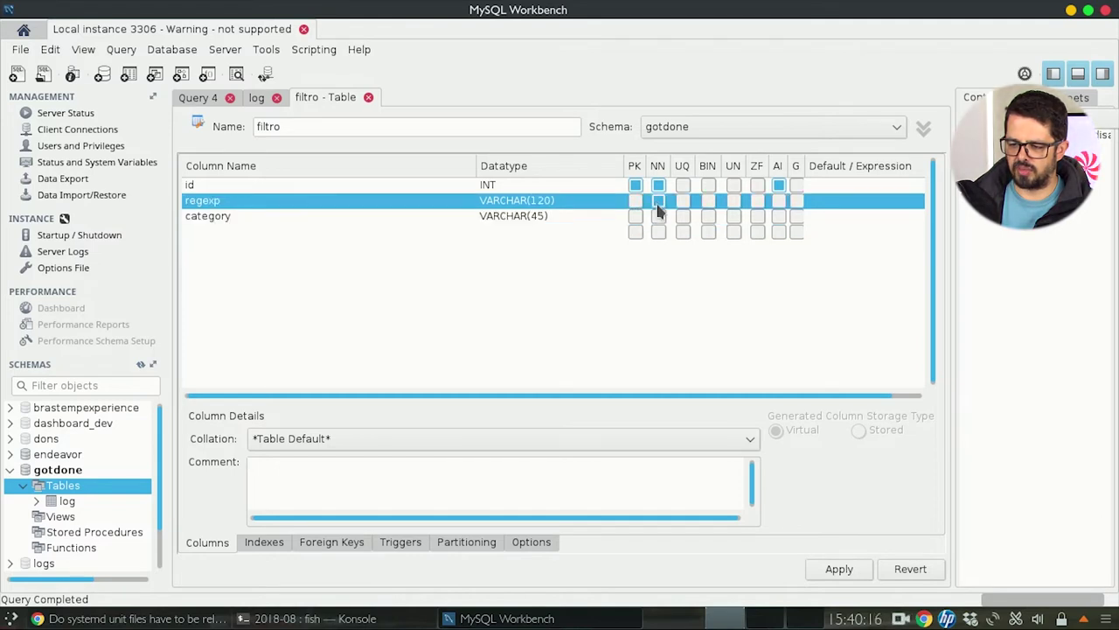
pyautogui.click(659, 217)
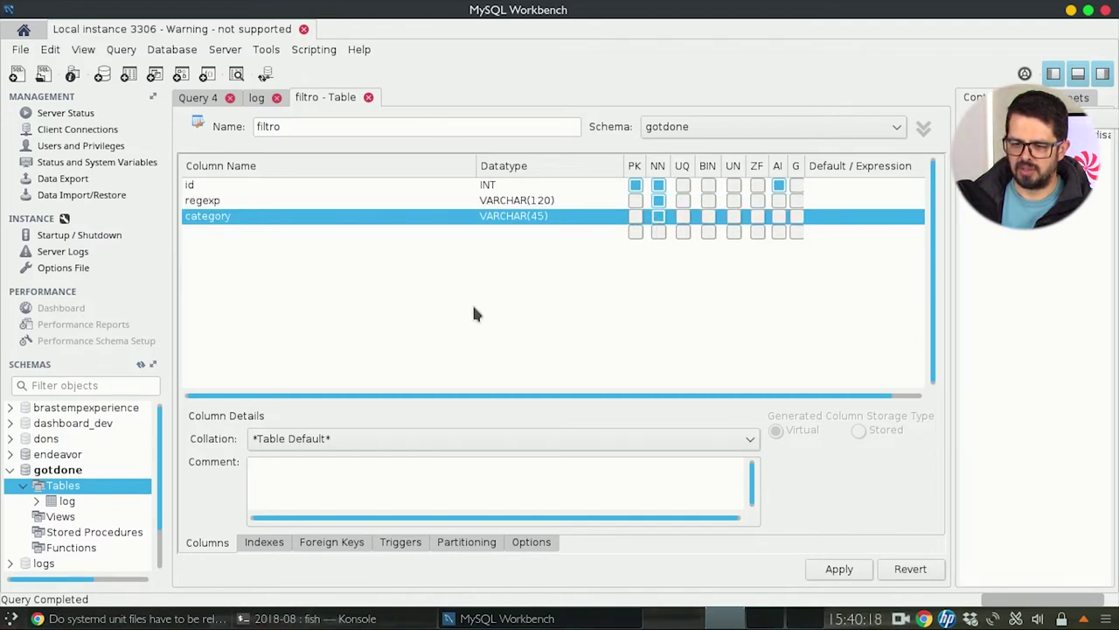
# Rename the new table to categories.
pyautogui.moveTo(318, 126); pyautogui.dragTo(222, 125)
pyautogui.press('BackSpace')
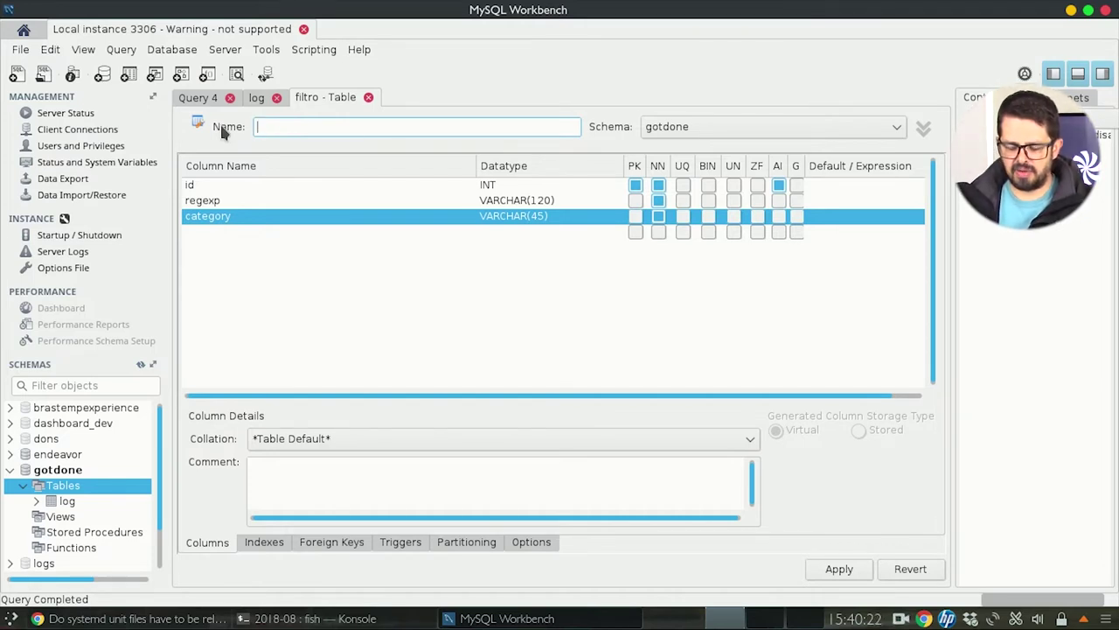
pyautogui.write('c')
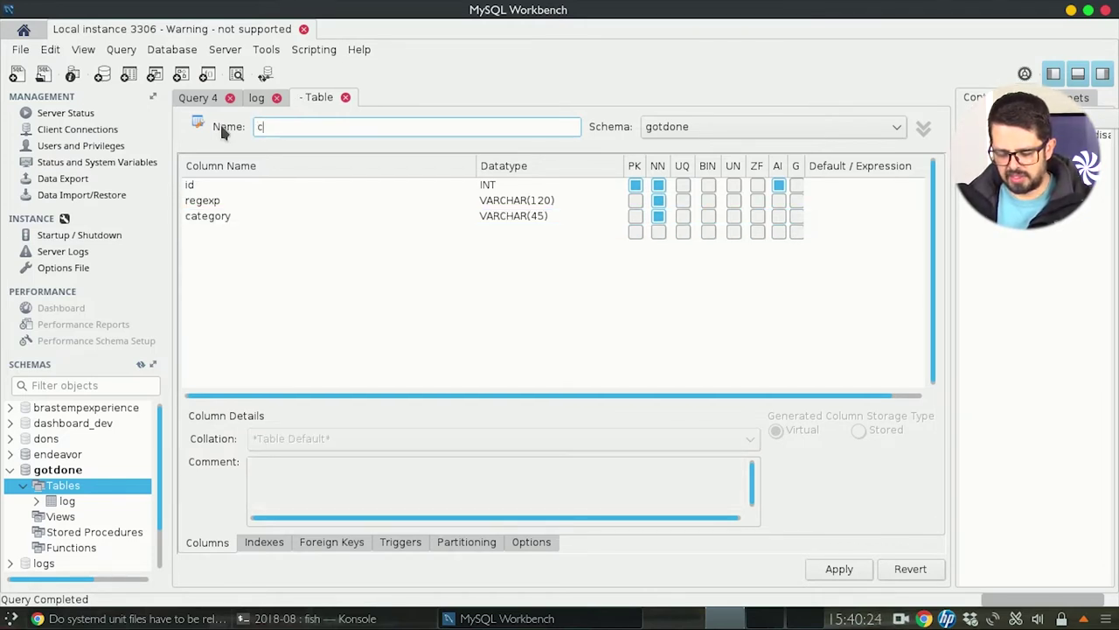
pyautogui.write('ategories')
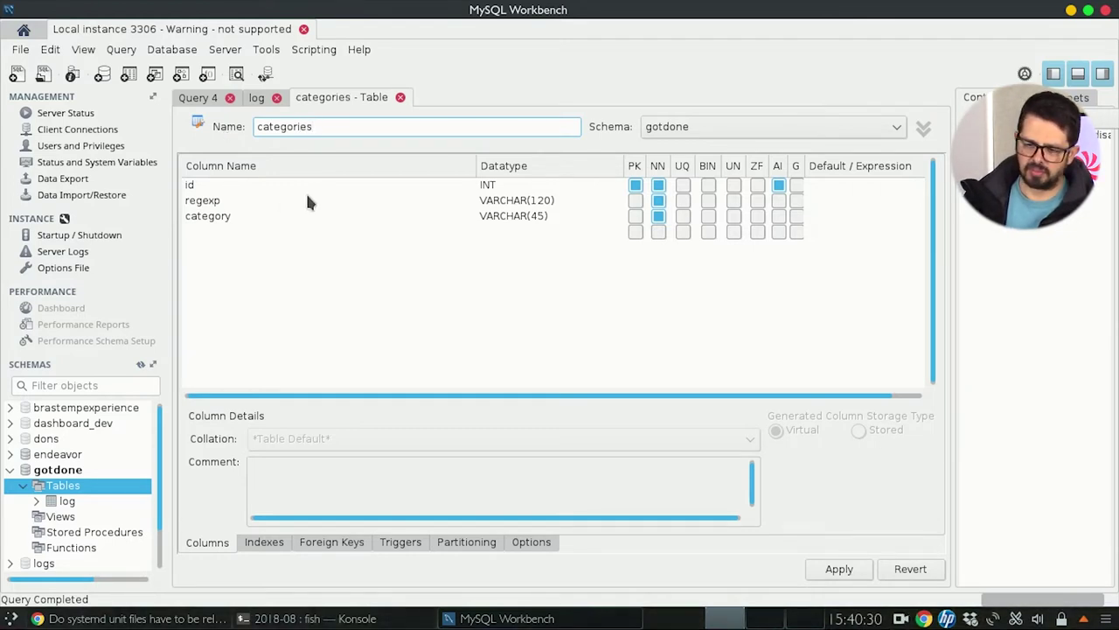
# Apply the table definition to create the categories table in the gotdone database.
pyautogui.hotkey('ctrl', 'pagedown')
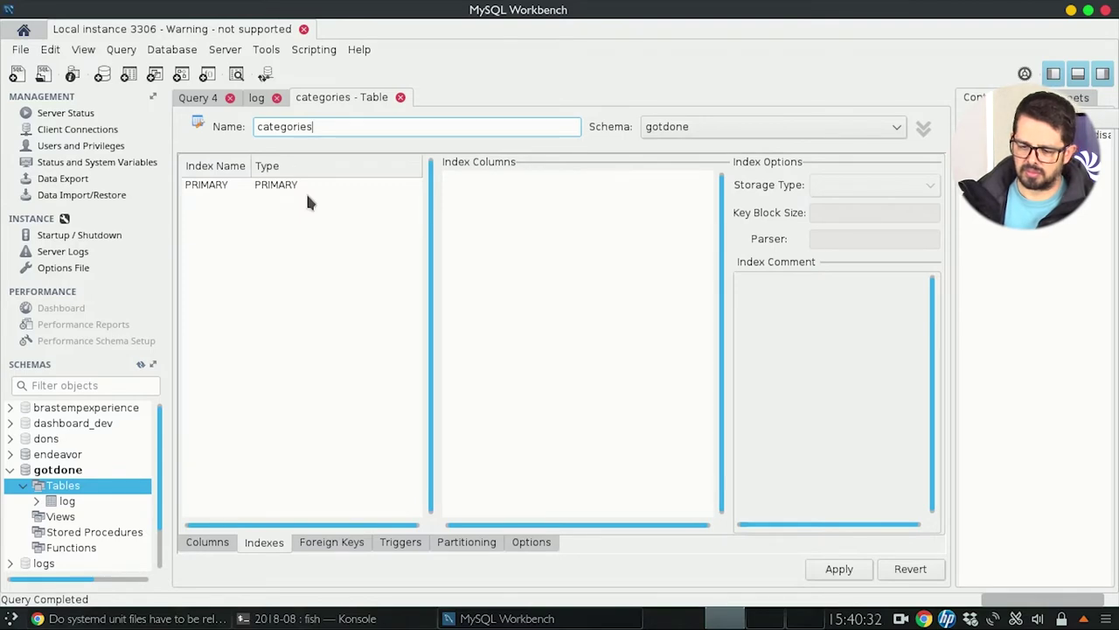
pyautogui.click(203, 541)
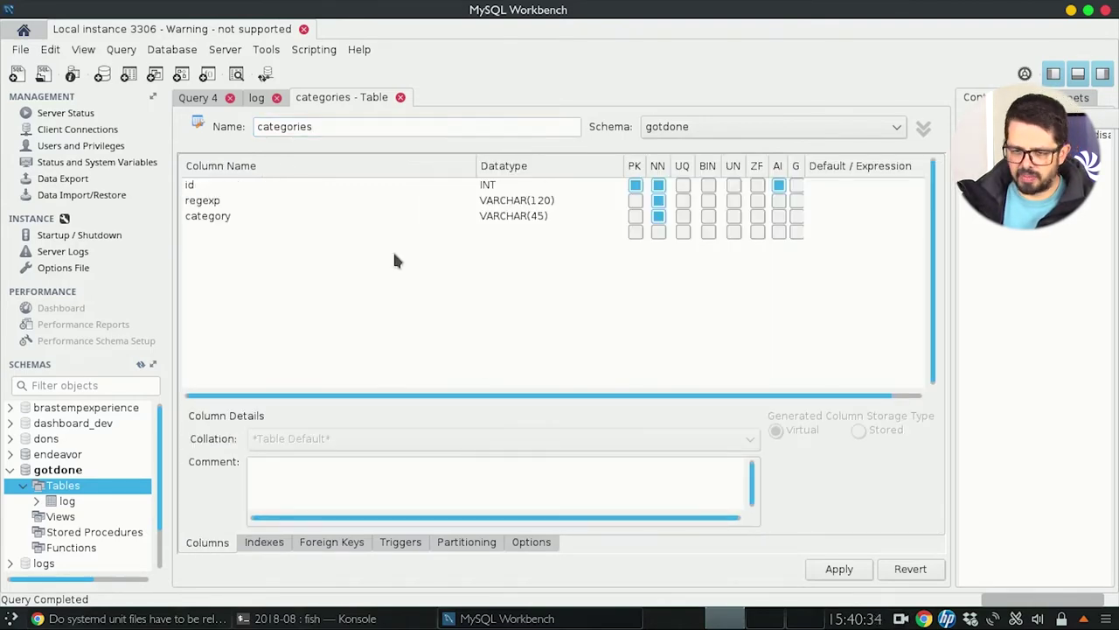
pyautogui.click(840, 569)
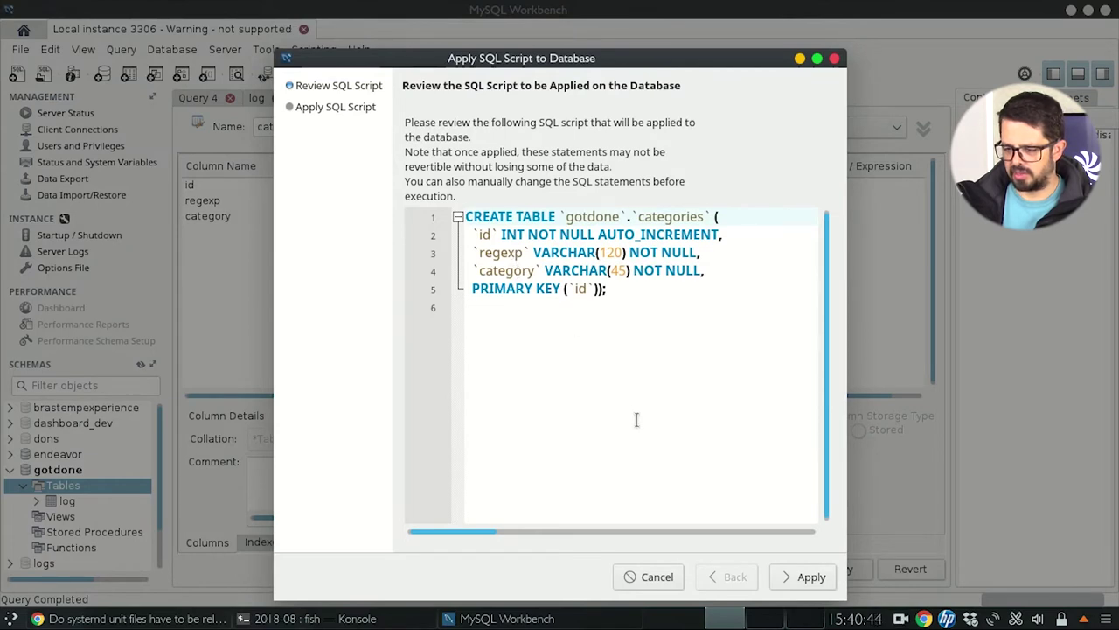
pyautogui.click(805, 577)
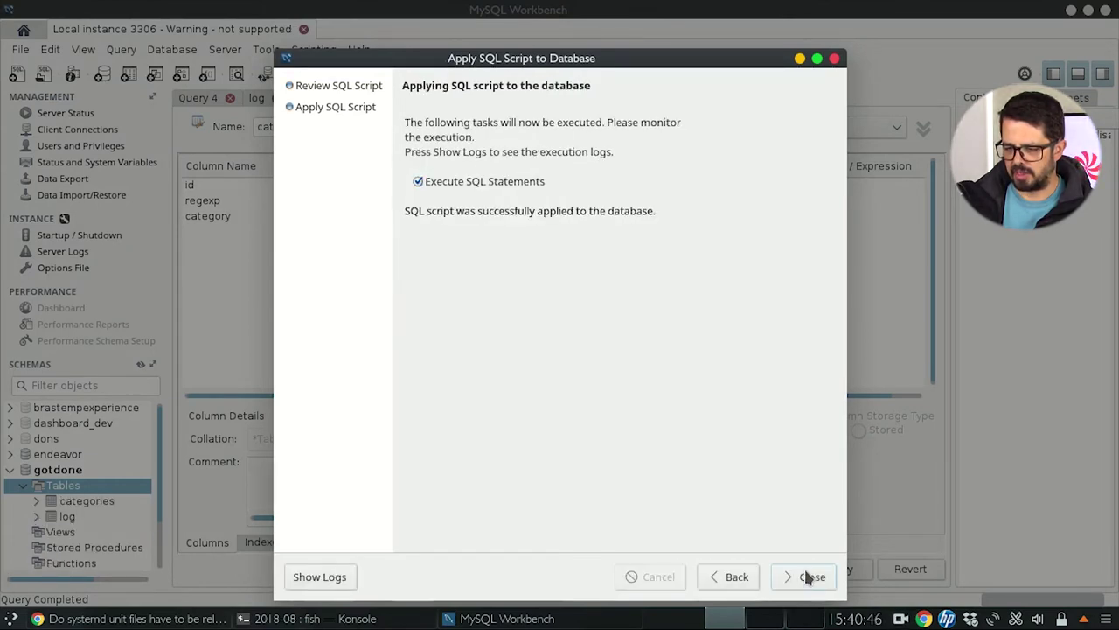
pyautogui.click(806, 577)
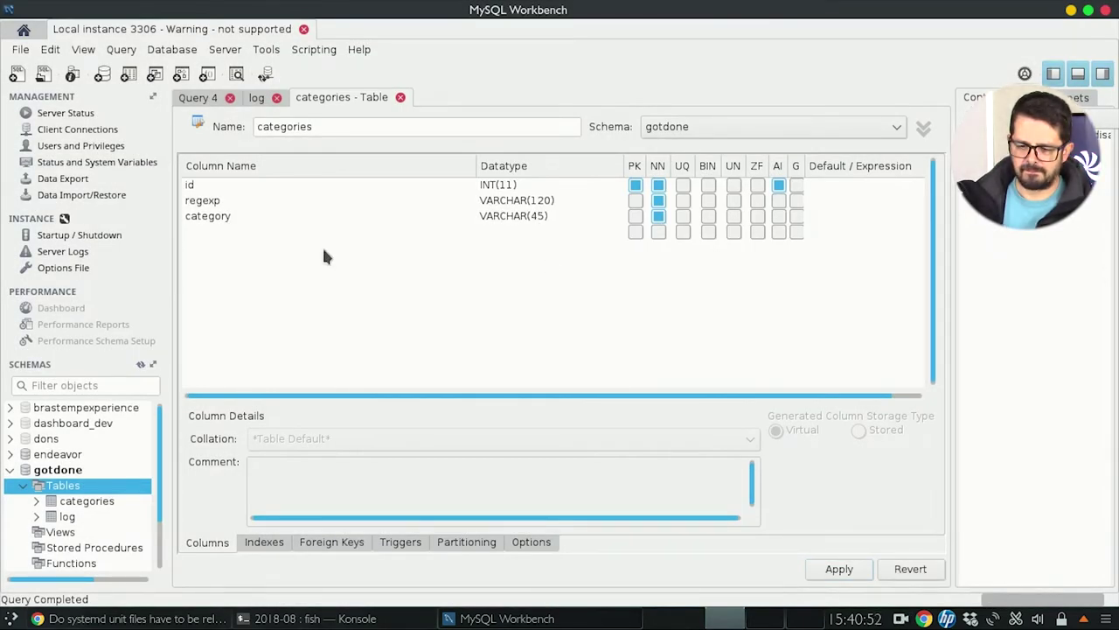
# Open the log table for alteration and add a column named category with the datatype VARCHAR(45).
pyautogui.click(63, 517)
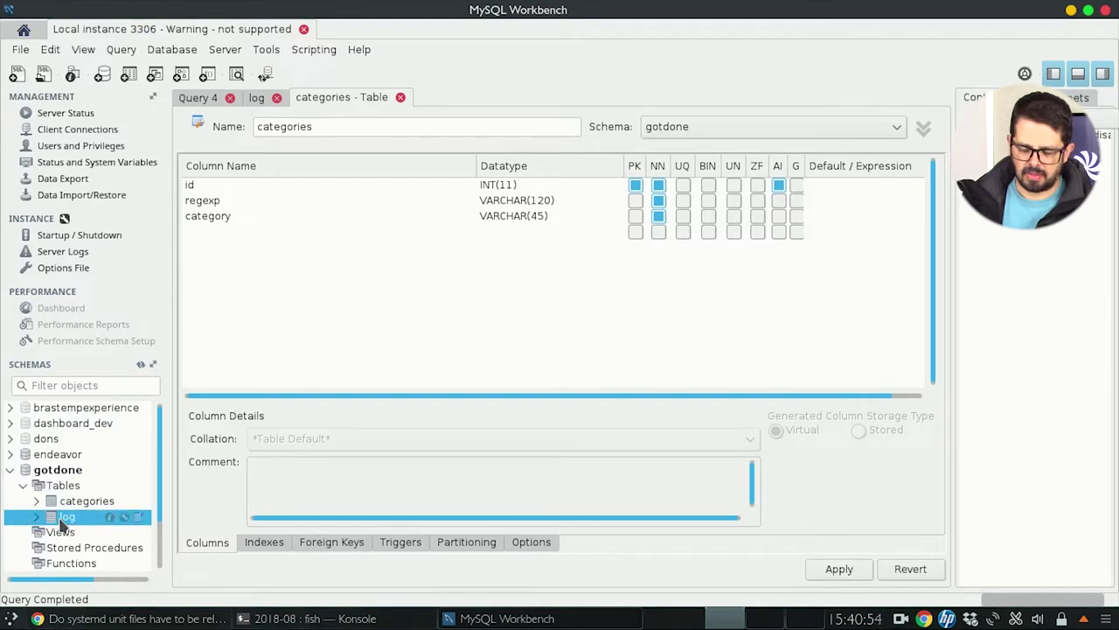
pyautogui.rightClick(61, 517)
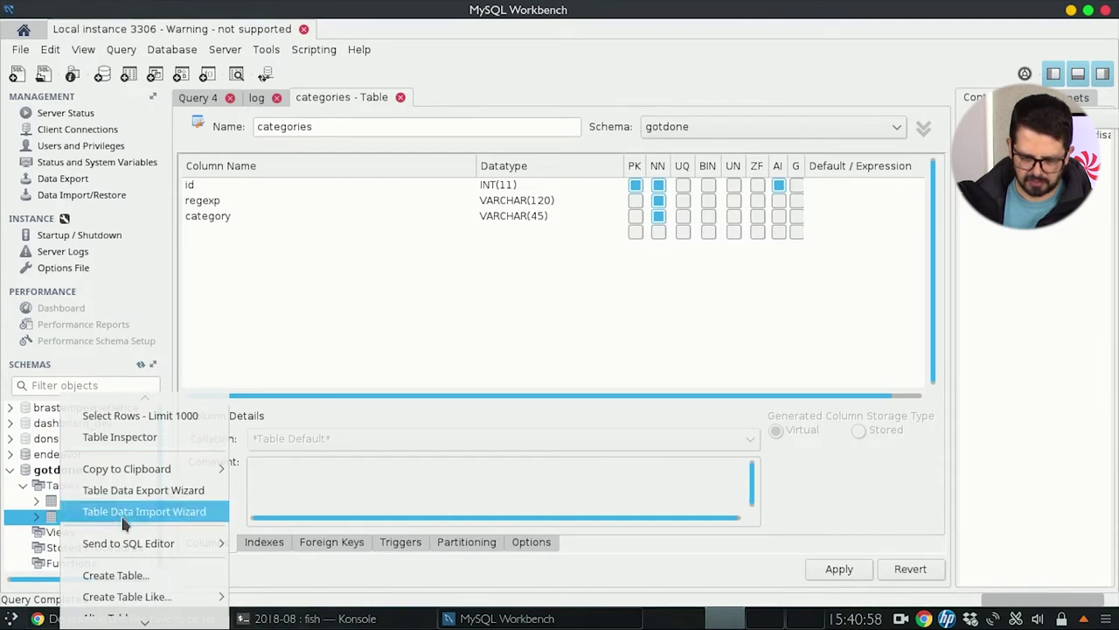
pyautogui.scroll(-2, 122, 568)
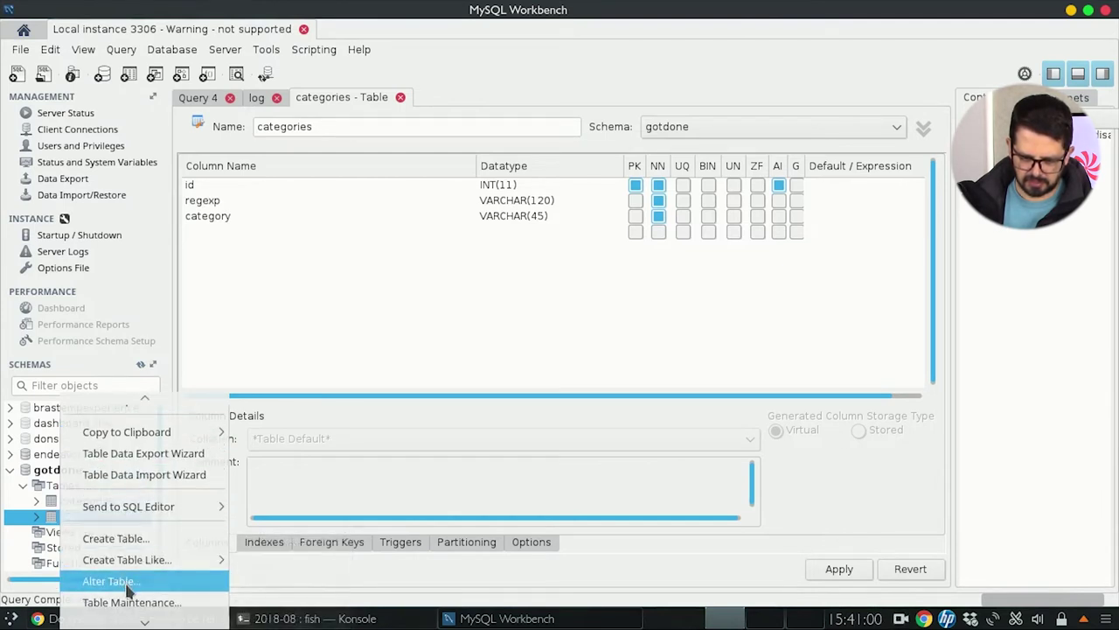
pyautogui.click(127, 582)
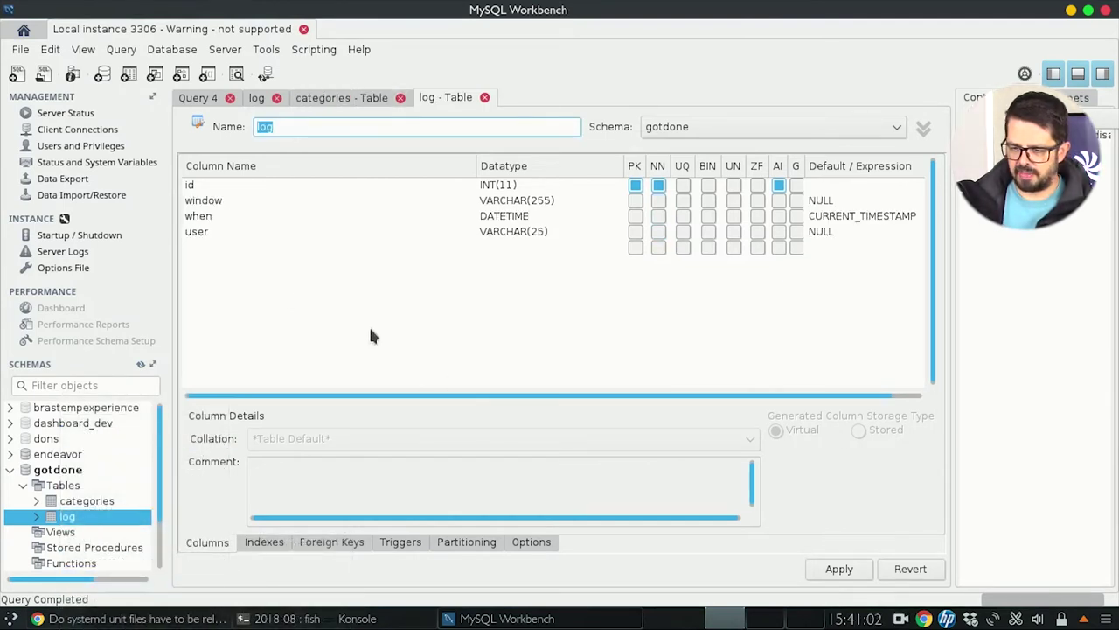
pyautogui.click(211, 248)
pyautogui.click(228, 248)
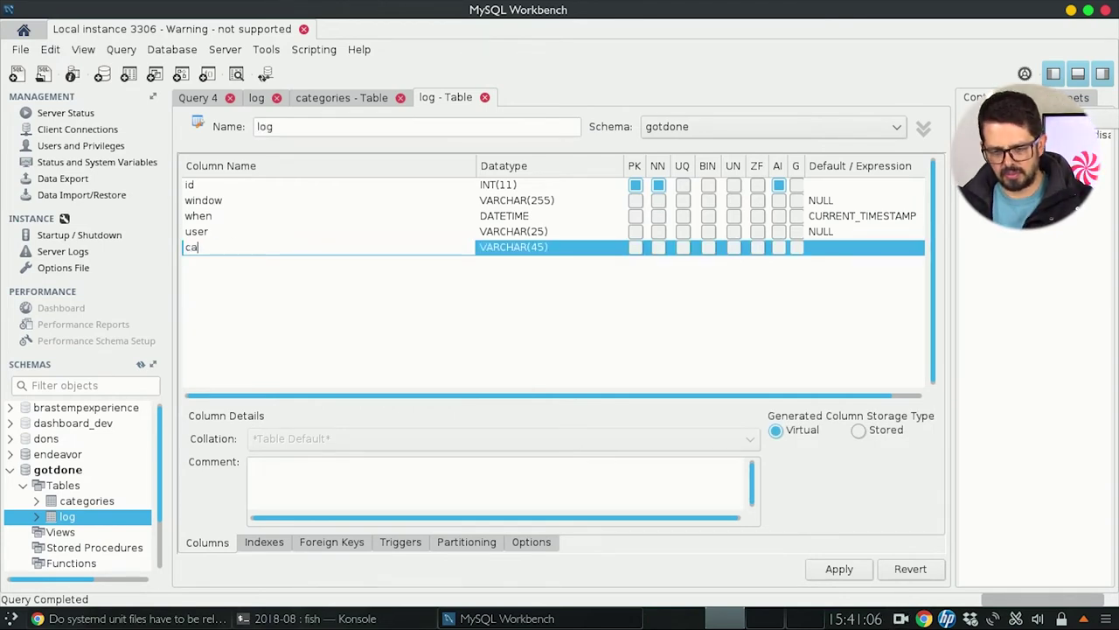
pyautogui.write('ory')
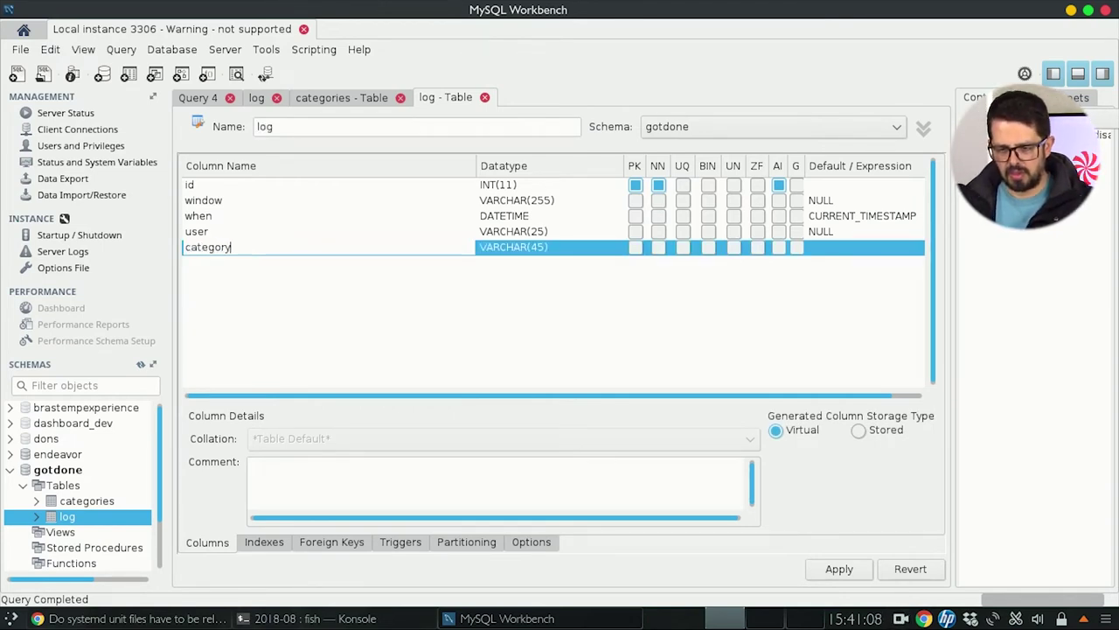
# Check the category column's datatype in the categories table definition and return to the log table's definition.
pyautogui.click(564, 250)
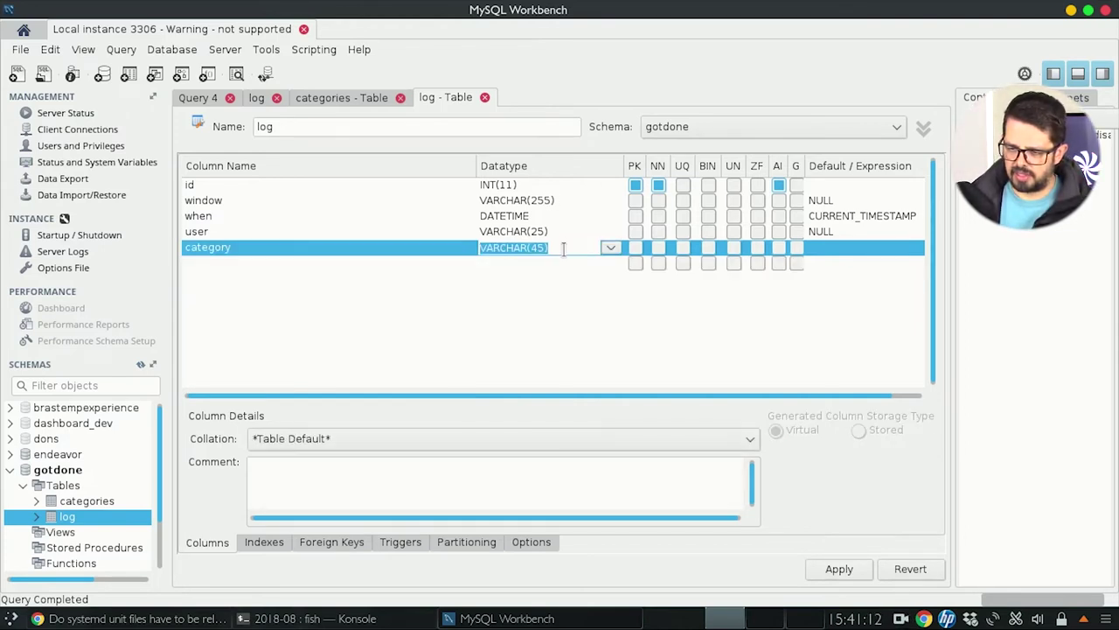
pyautogui.click(88, 501)
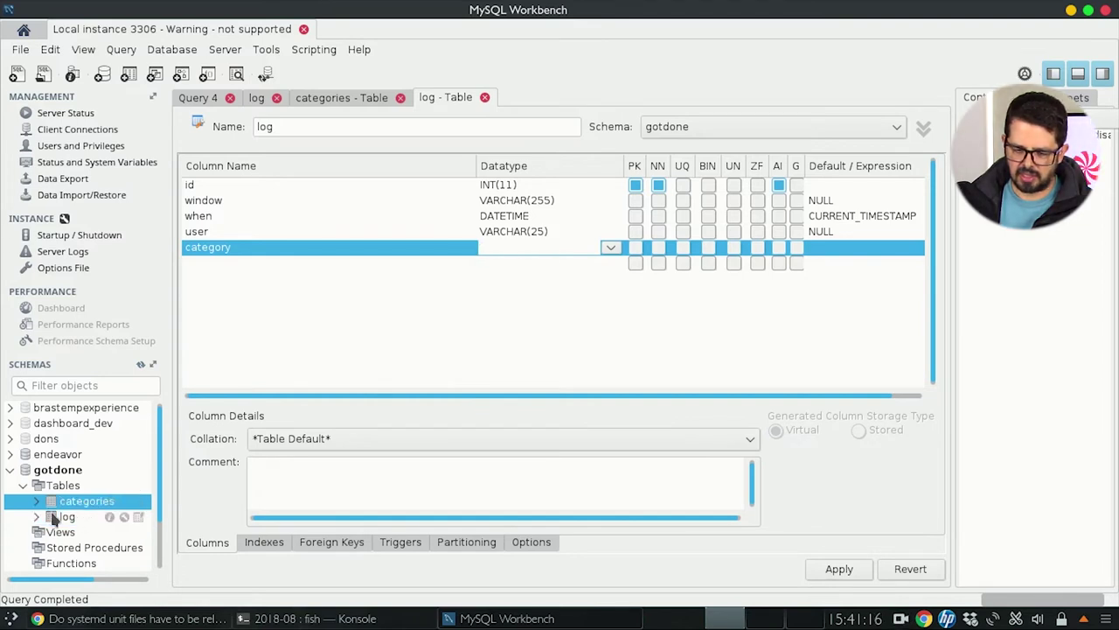
pyautogui.click(37, 502)
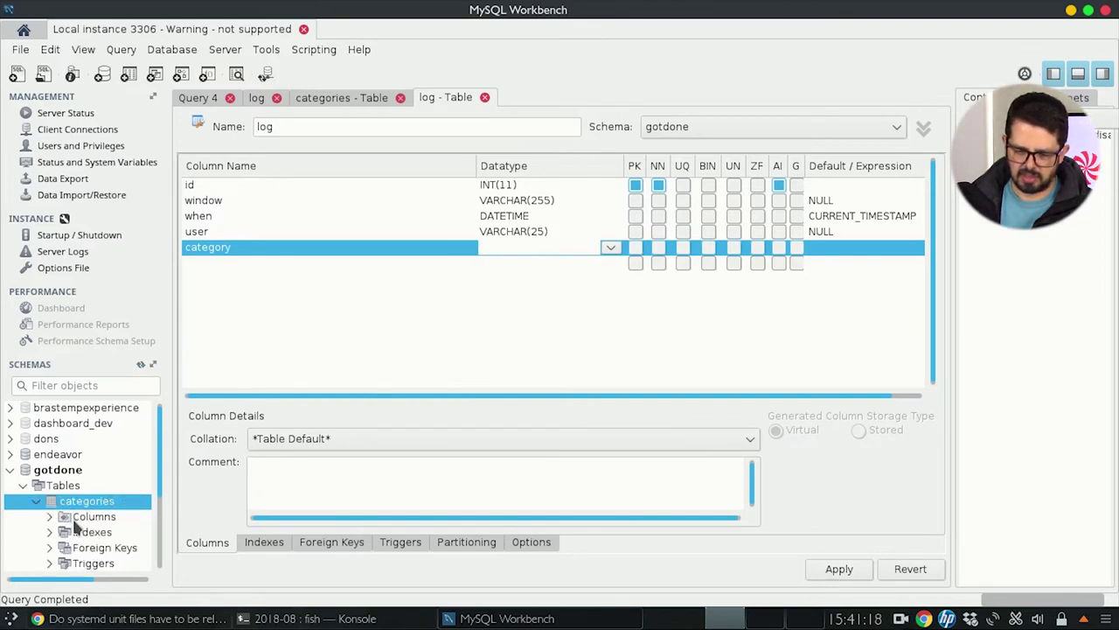
pyautogui.rightClick(70, 505)
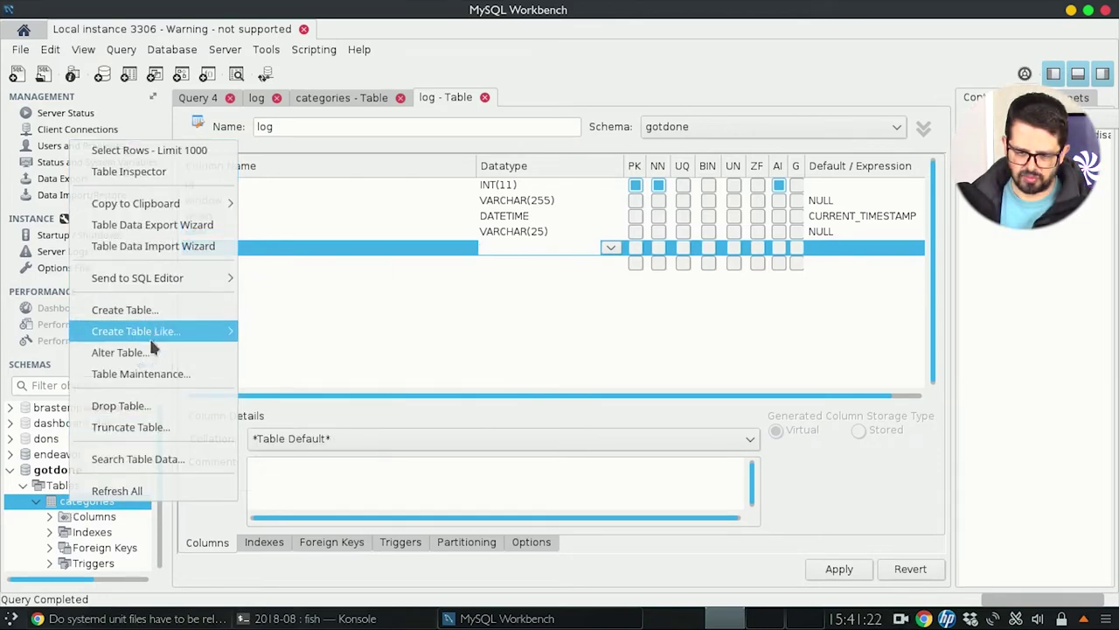
pyautogui.click(122, 352)
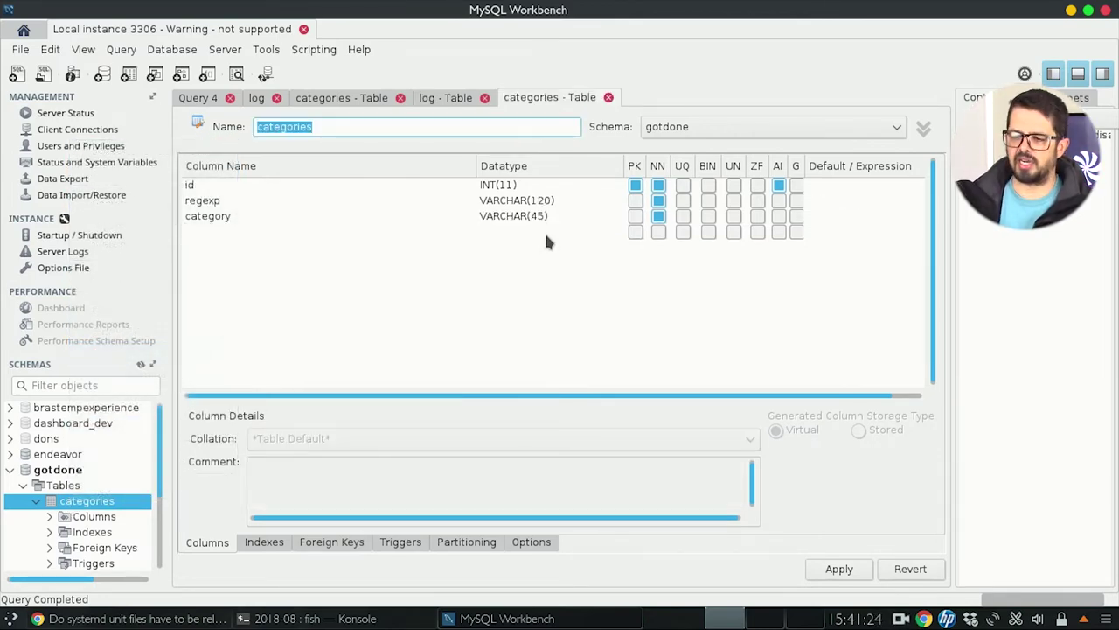
pyautogui.click(450, 99)
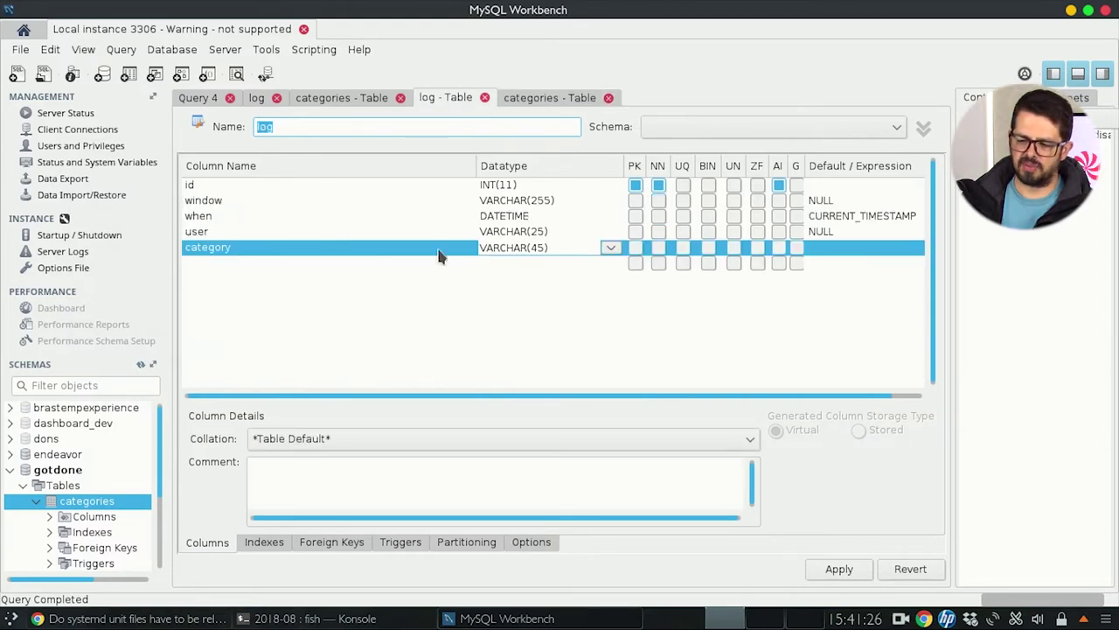
# Set the default value of the log table's category column to NULL.
pyautogui.click(346, 234)
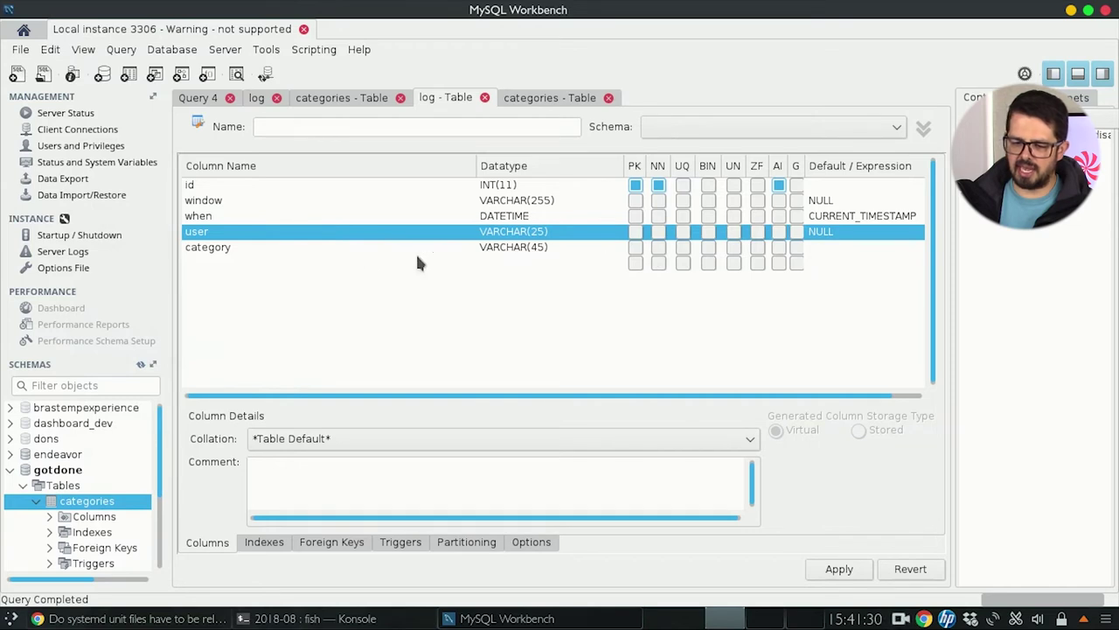
pyautogui.click(363, 248)
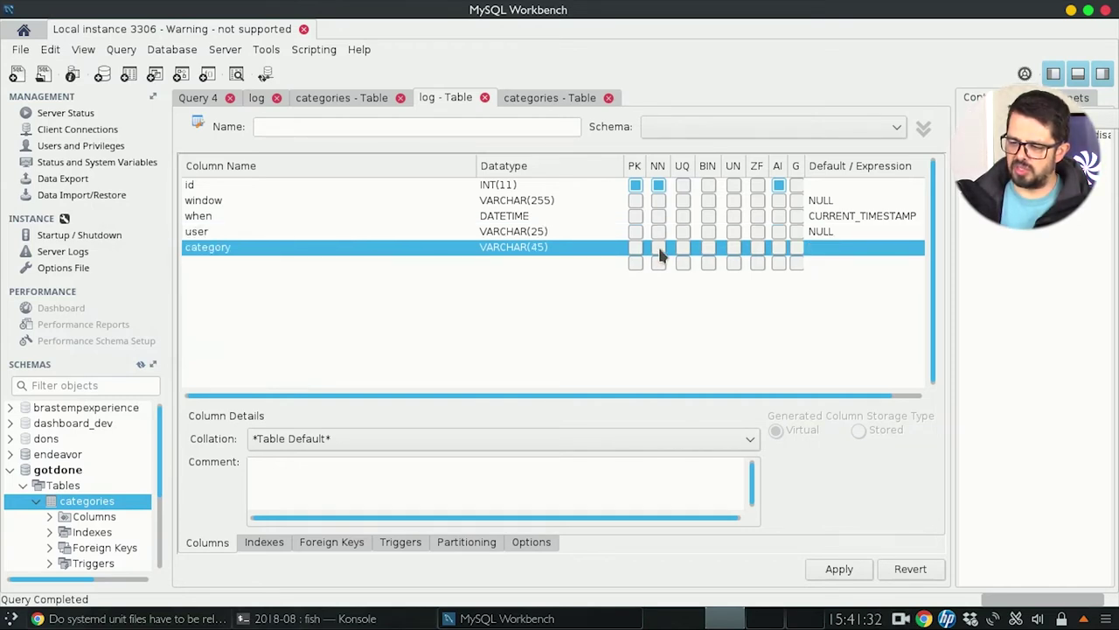
pyautogui.click(861, 249)
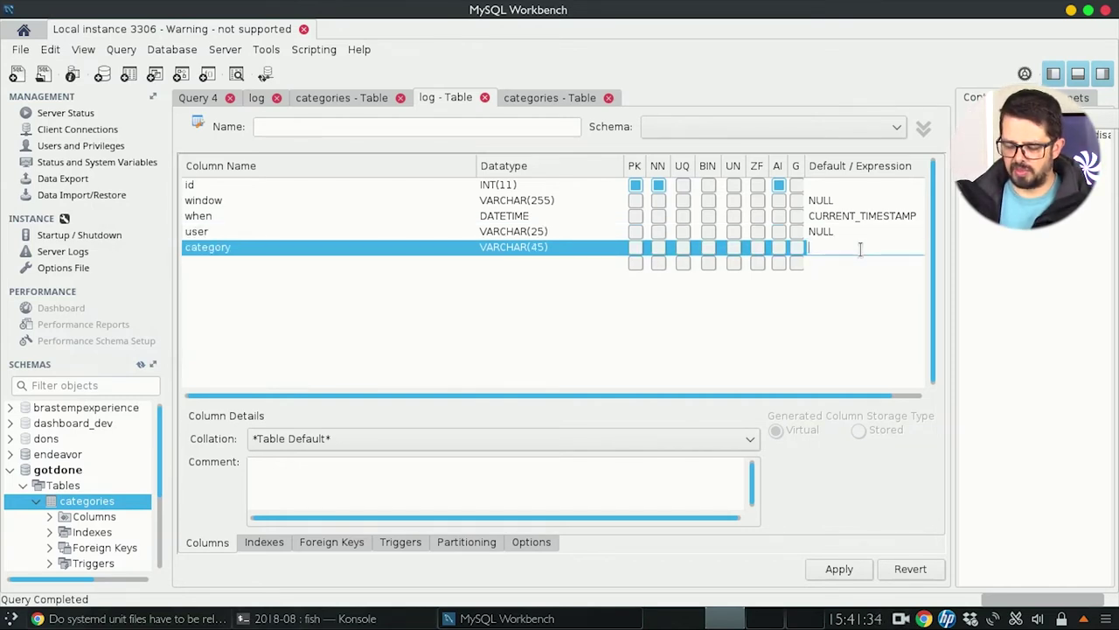
pyautogui.write('NULL')
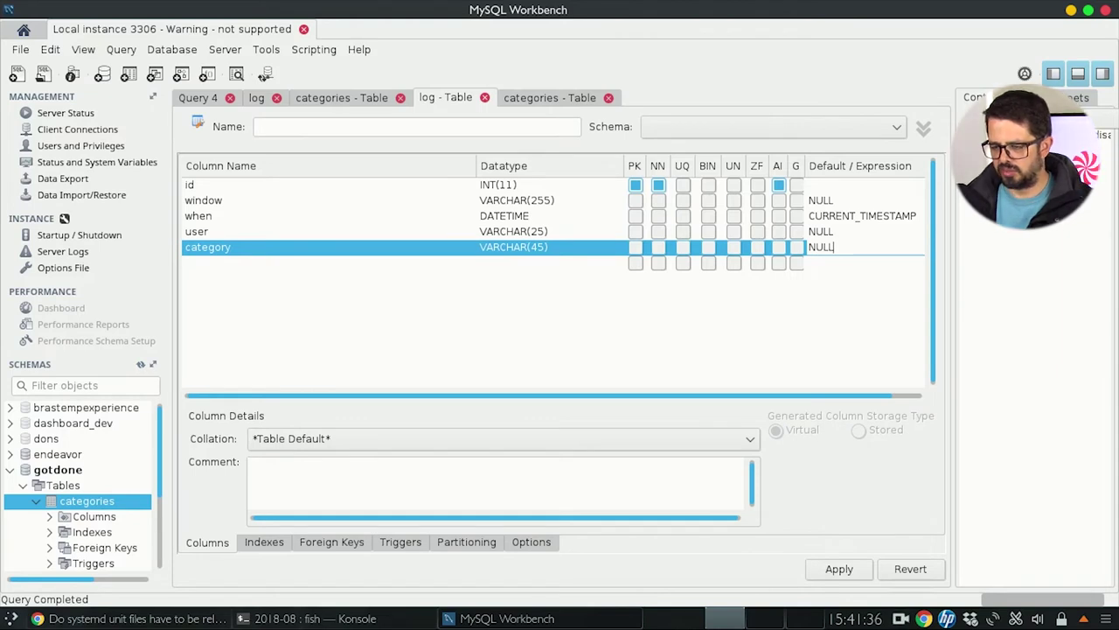
pyautogui.click(394, 232)
pyautogui.click(383, 248)
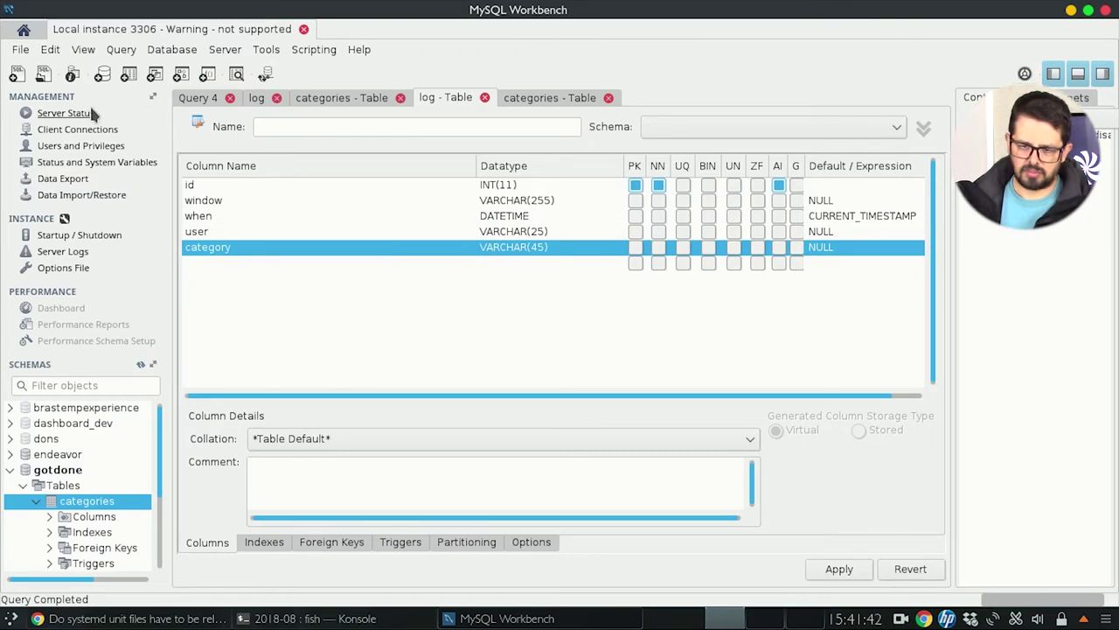
# Apply the log table alteration to the gotdone database.
pyautogui.click(841, 569)
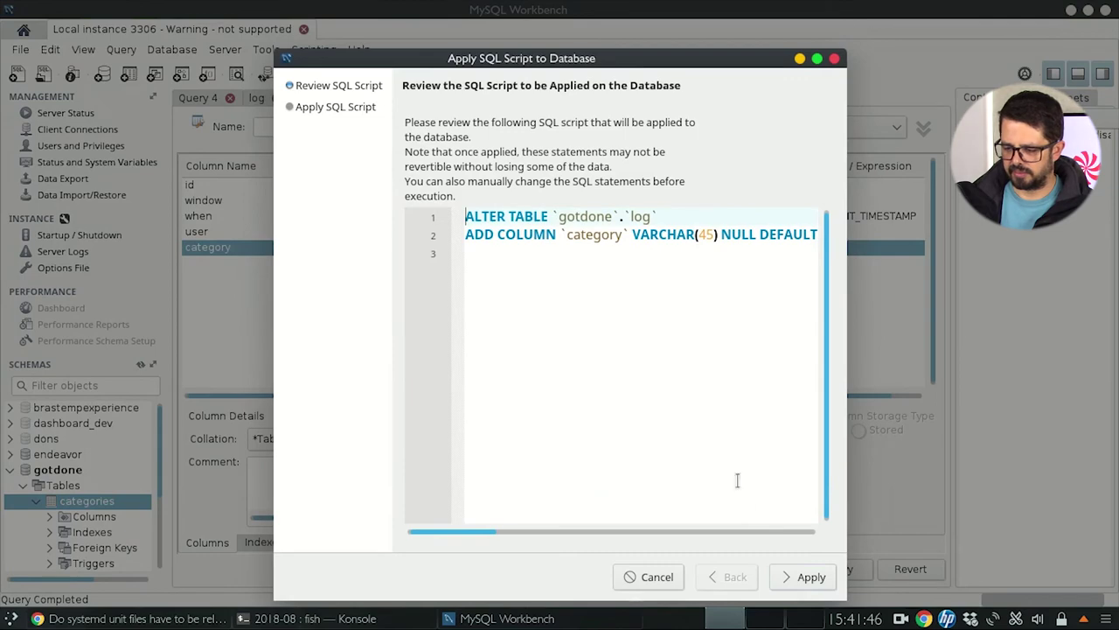
pyautogui.click(797, 584)
pyautogui.click(804, 577)
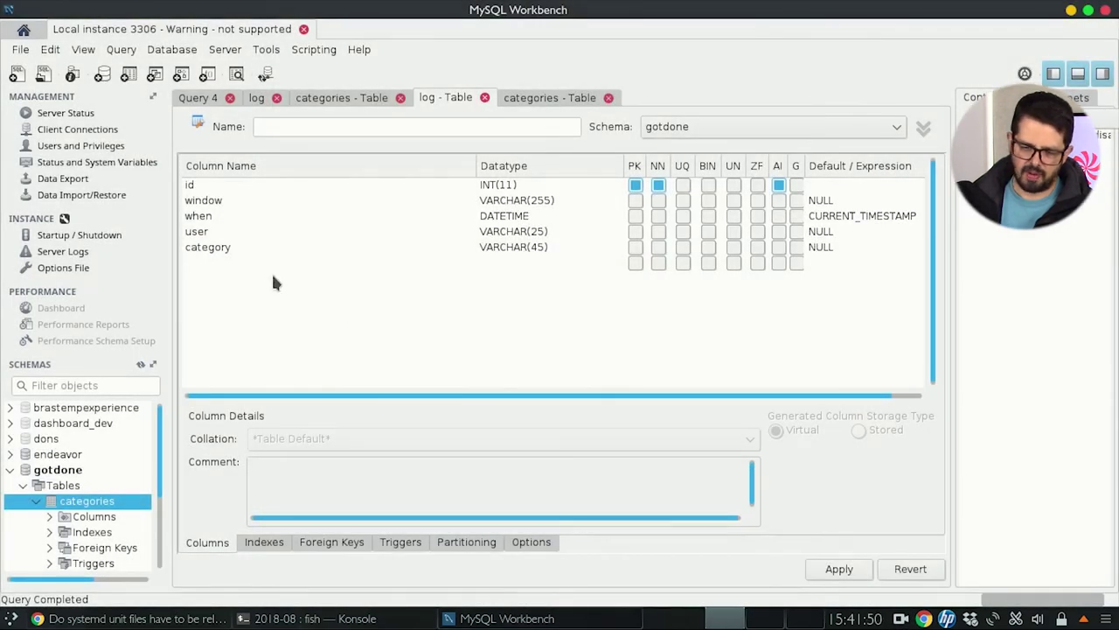
# Switch to the Konsole terminal, go to the .gotdone folder in the home directory and list its files.
pyautogui.click(252, 617)
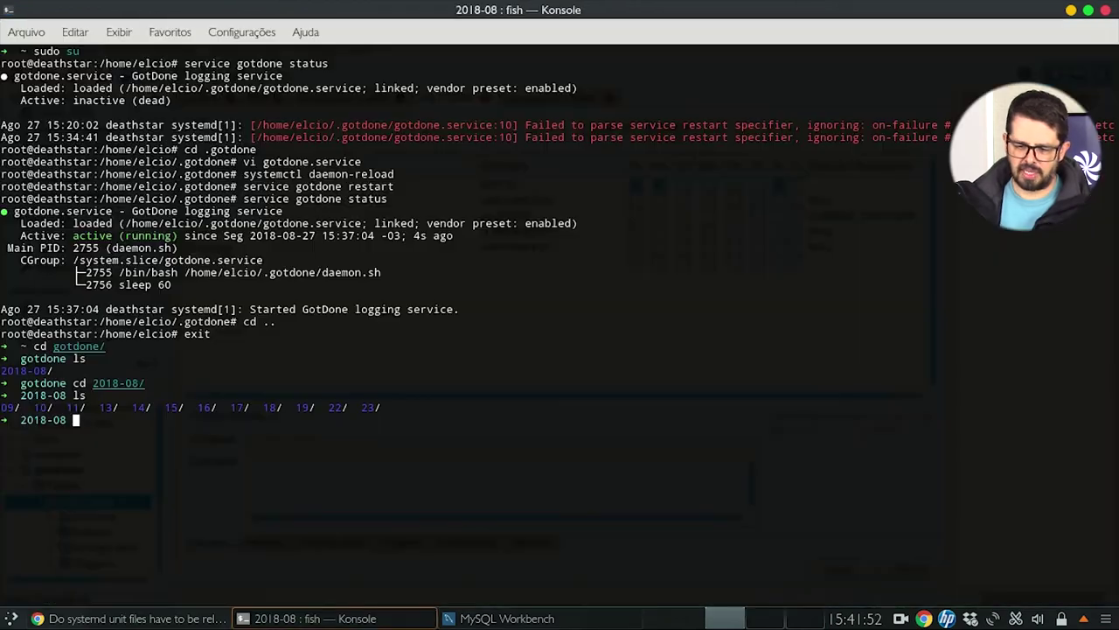
pyautogui.write('cd')
pyautogui.press('Return')
pyautogui.write('cd .go')
pyautogui.press('Tab')
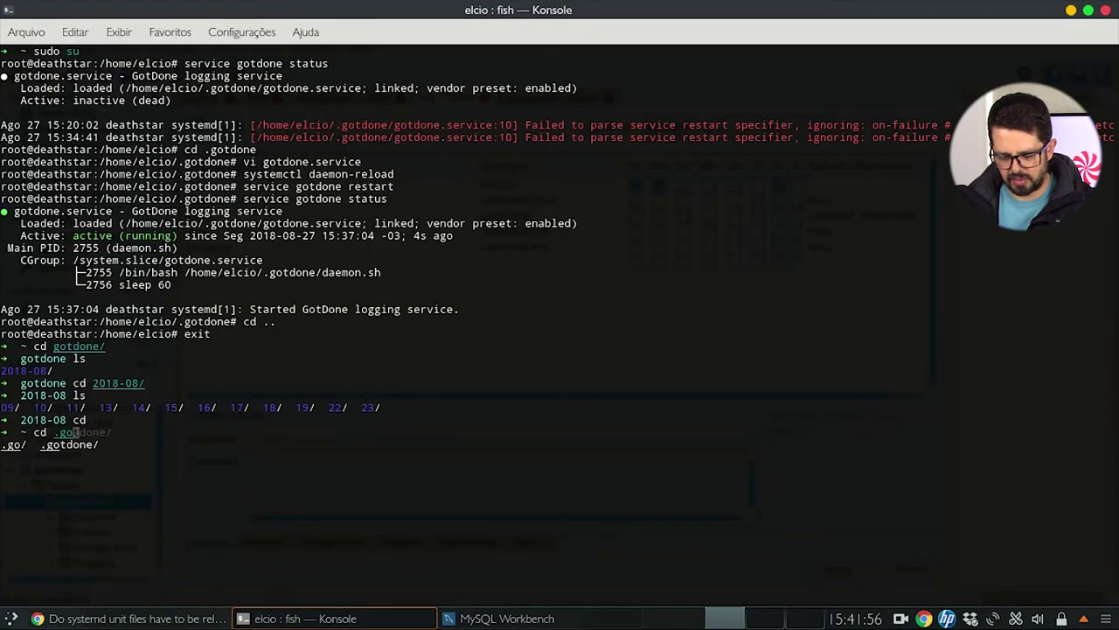
pyautogui.write('td')
pyautogui.press('Tab')
pyautogui.press('Return')
pyautogui.write('ls')
pyautogui.press('Return')
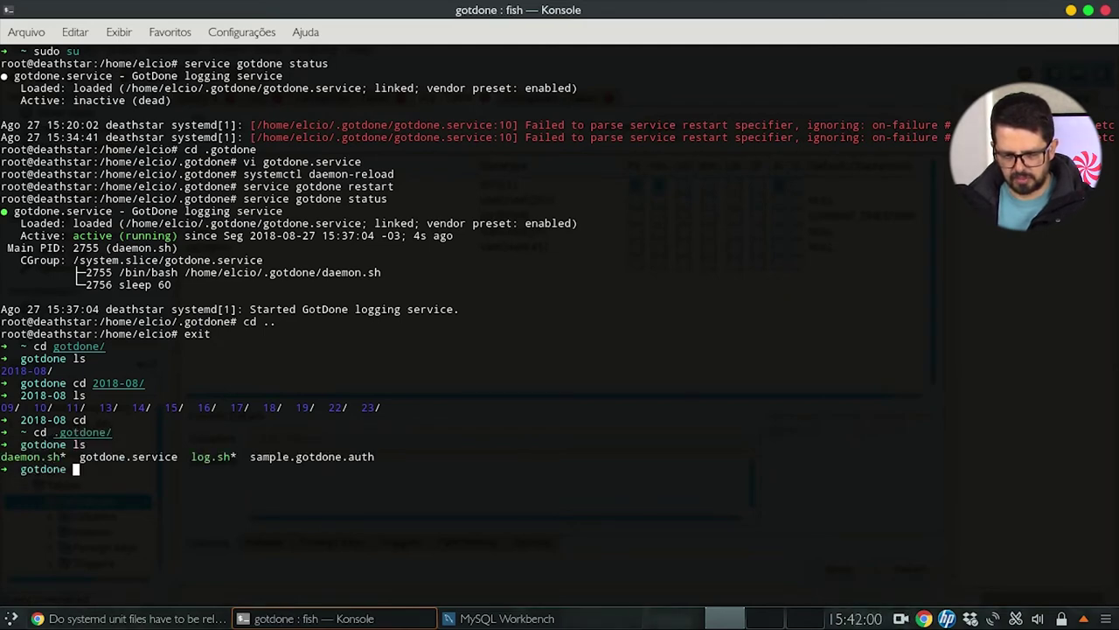
pyautogui.hotkey('alt', 'Tab')
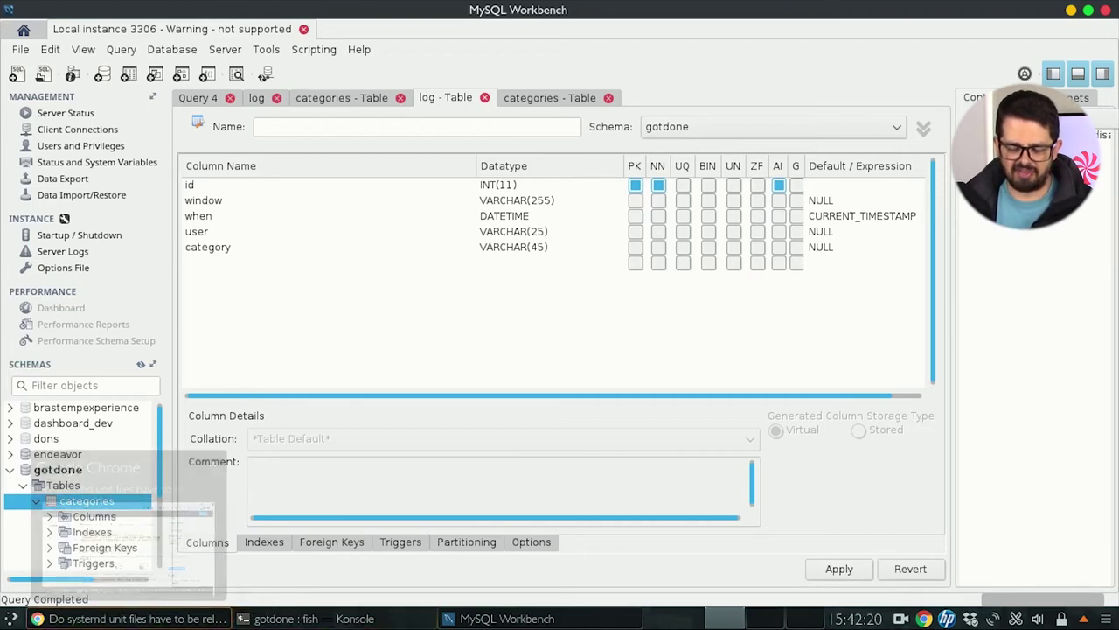
pyautogui.click(131, 618)
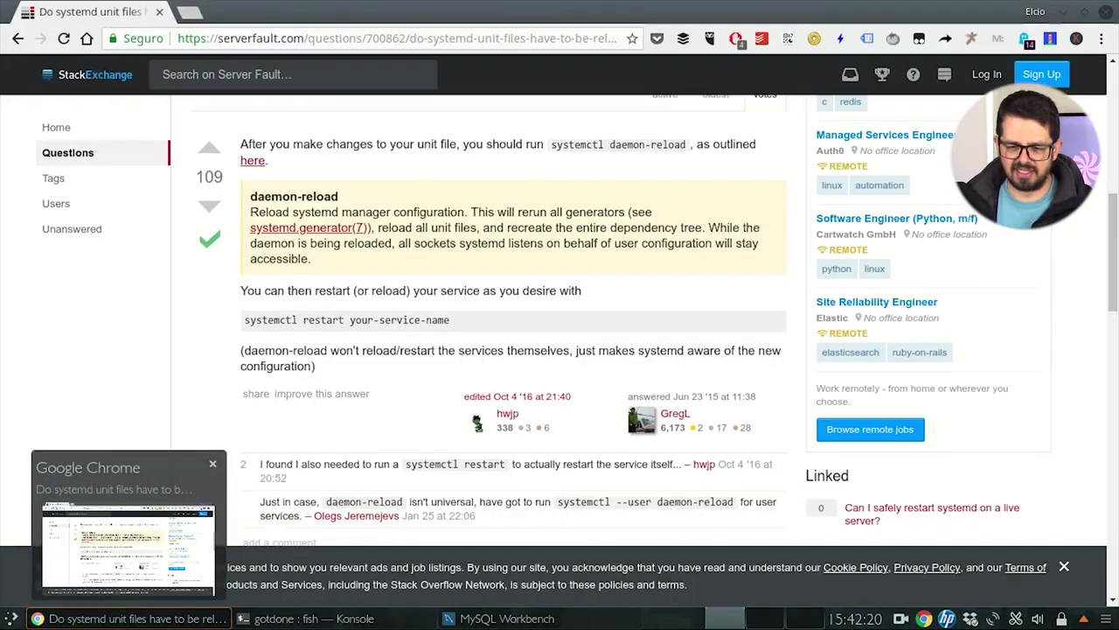
pyautogui.click(379, 619)
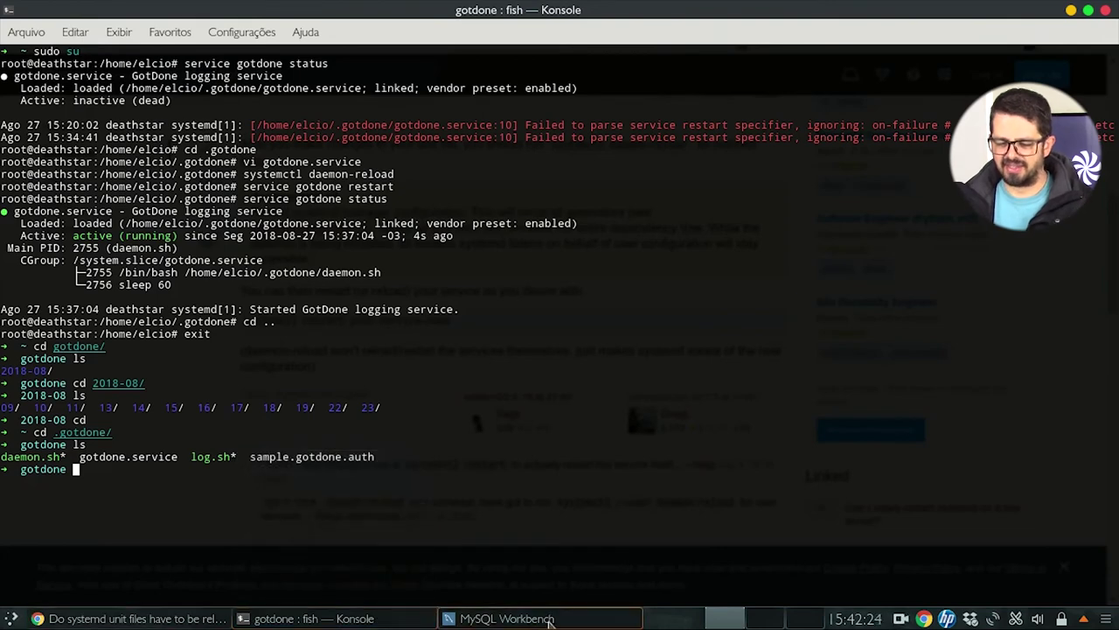
# Switch to MySQL Workbench, query the categories table's rows and check the logged window titles in the log results.
pyautogui.click(489, 618)
pyautogui.scroll(-2, 96, 503)
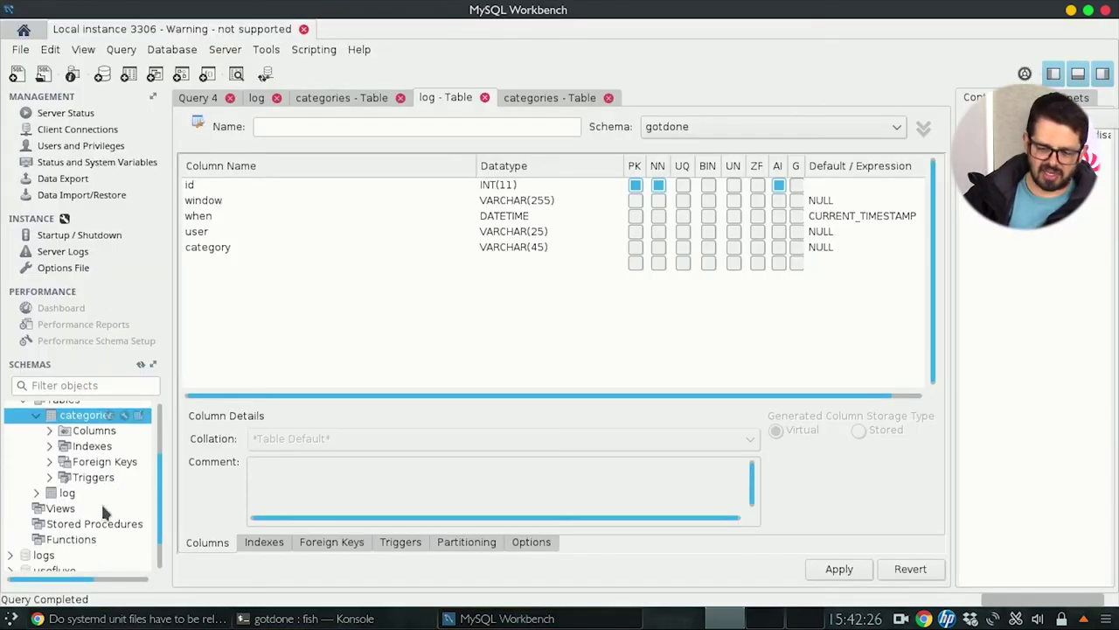
pyautogui.rightClick(72, 423)
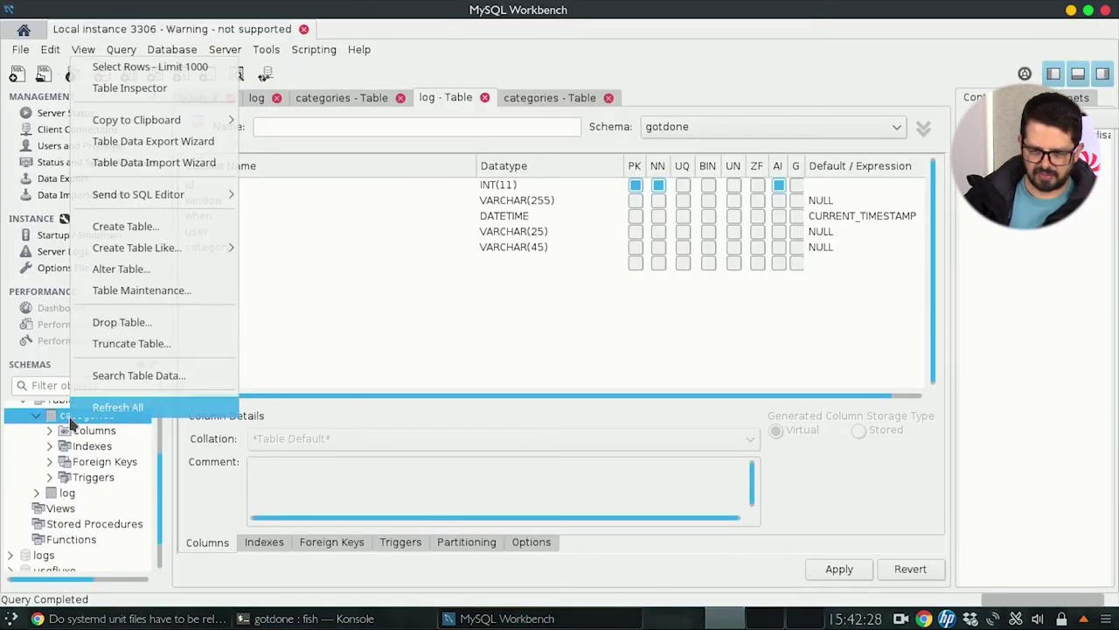
pyautogui.click(177, 70)
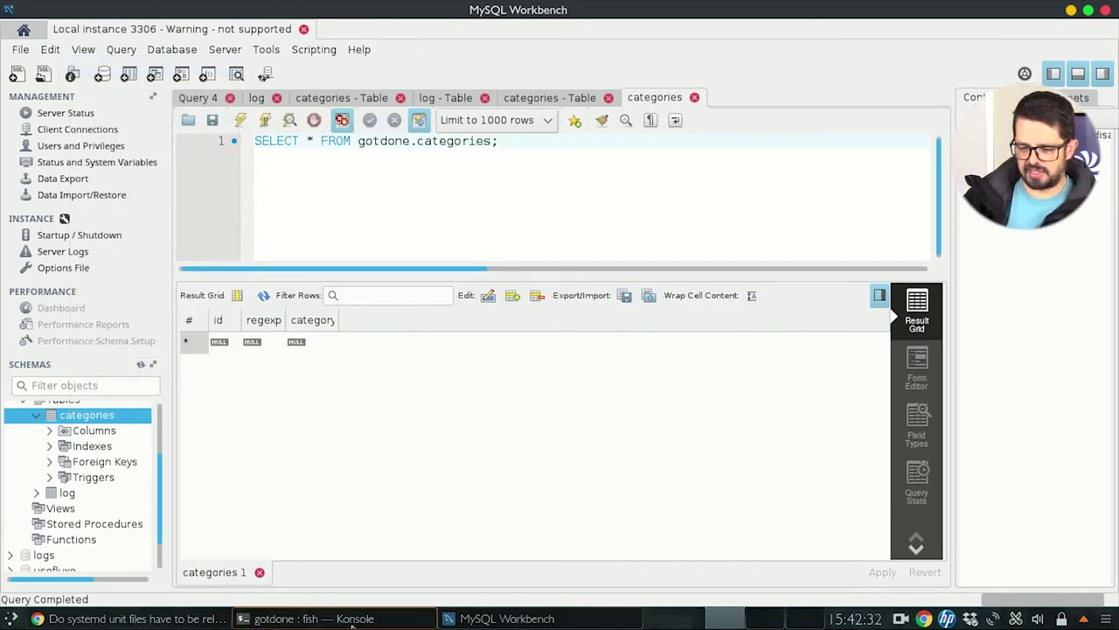
pyautogui.click(255, 98)
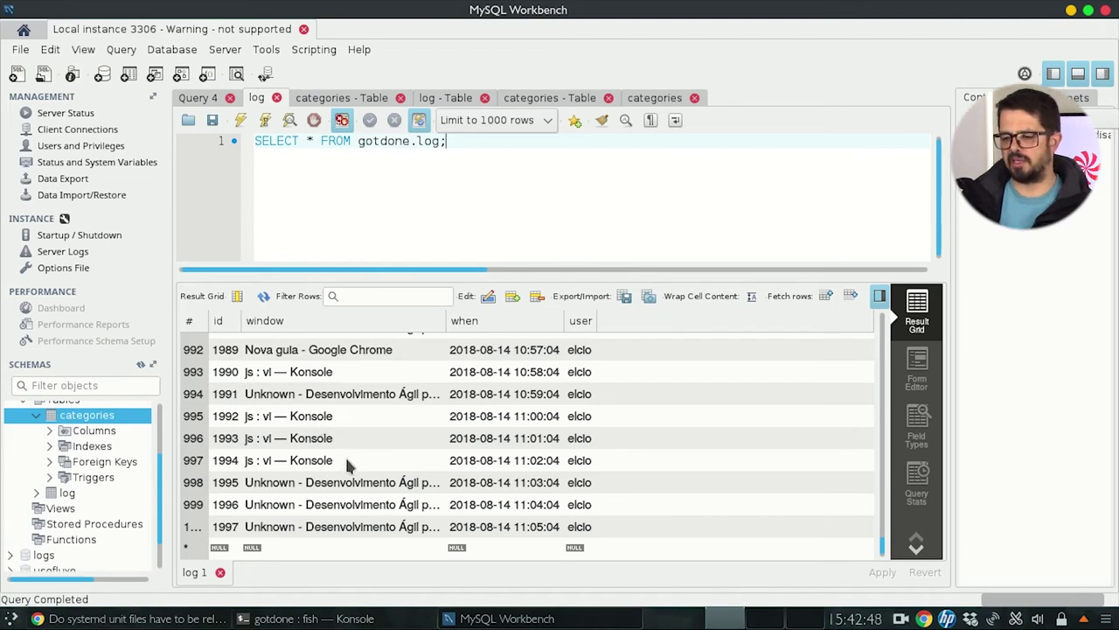
pyautogui.click(652, 99)
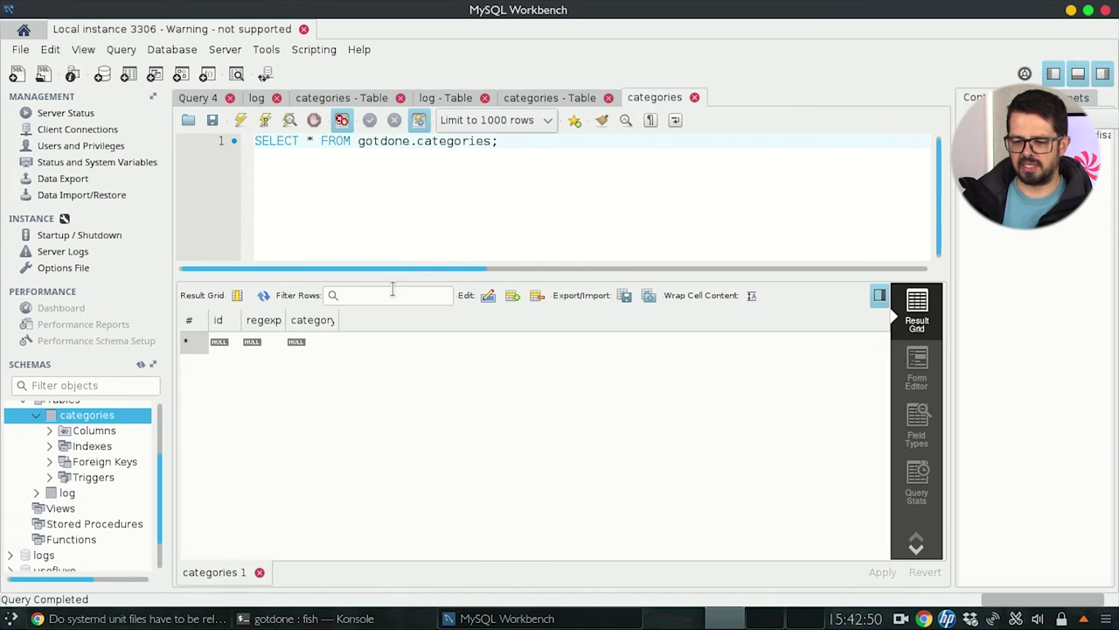
# Add a row to the categories results with regexp "vi .* Konsole" and category "coding".
pyautogui.click(231, 342)
pyautogui.doubleClick(271, 341)
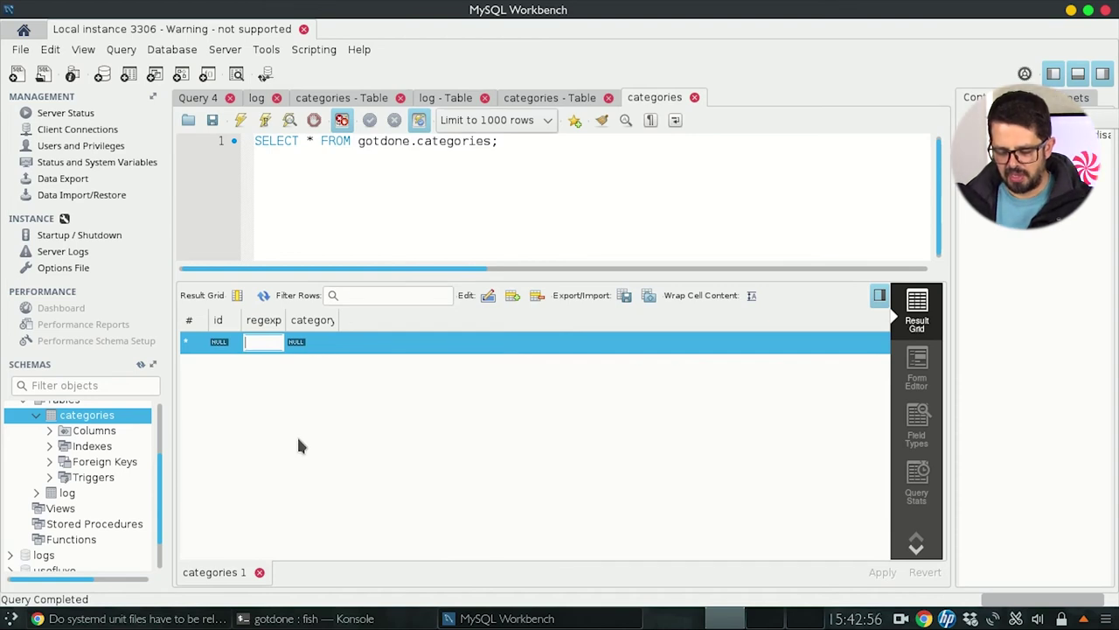
pyautogui.write('vi')
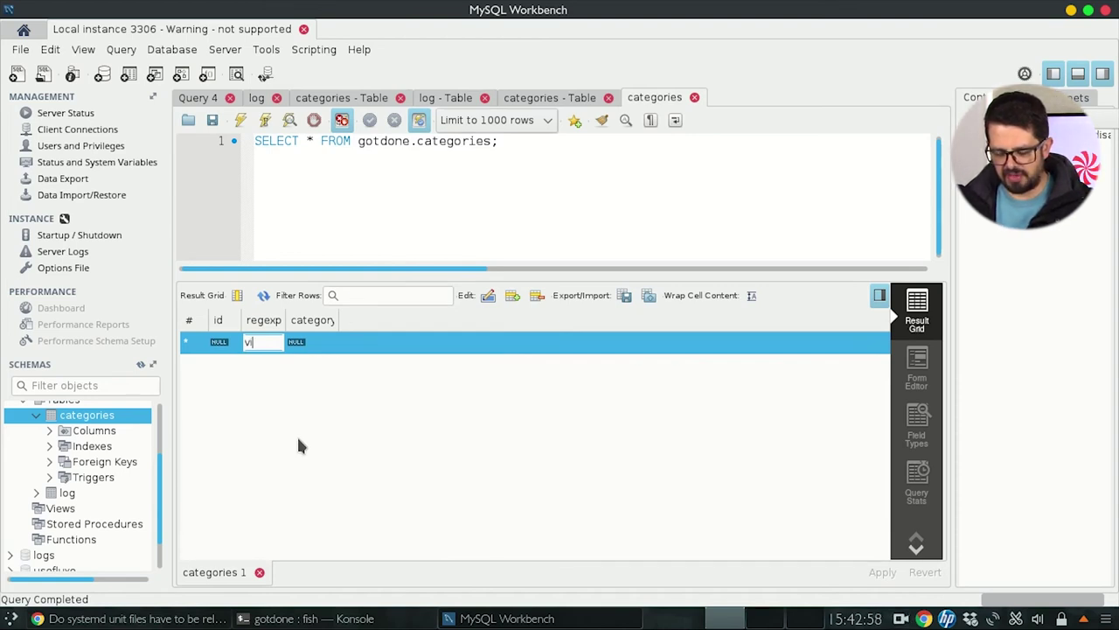
pyautogui.write(' .* k')
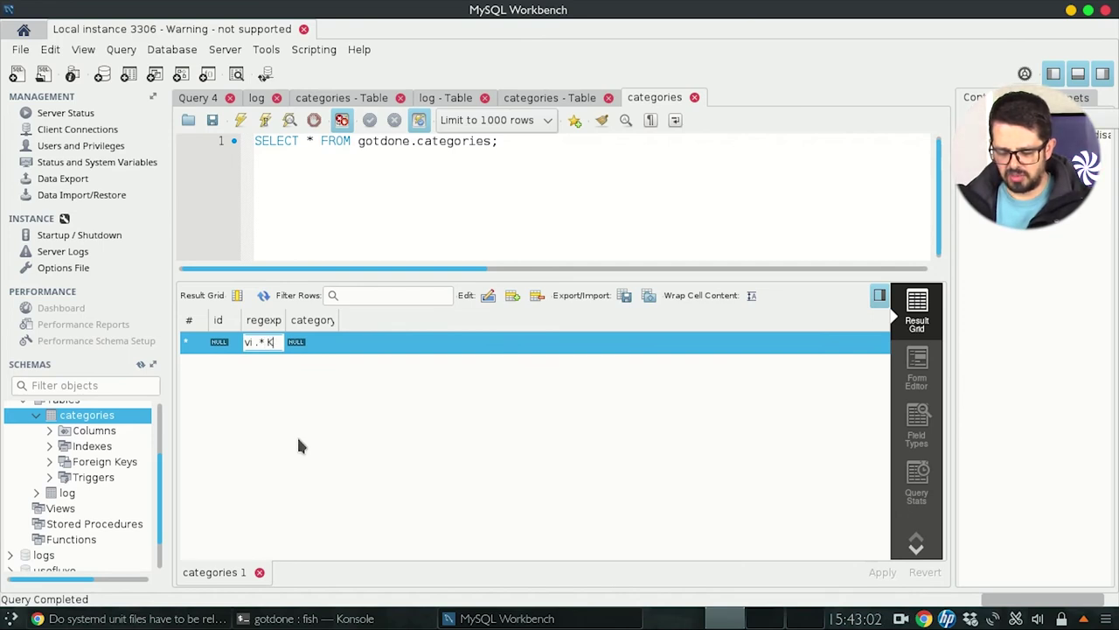
pyautogui.hotkey('ctrl', 'a')
pyautogui.write('Konsole')
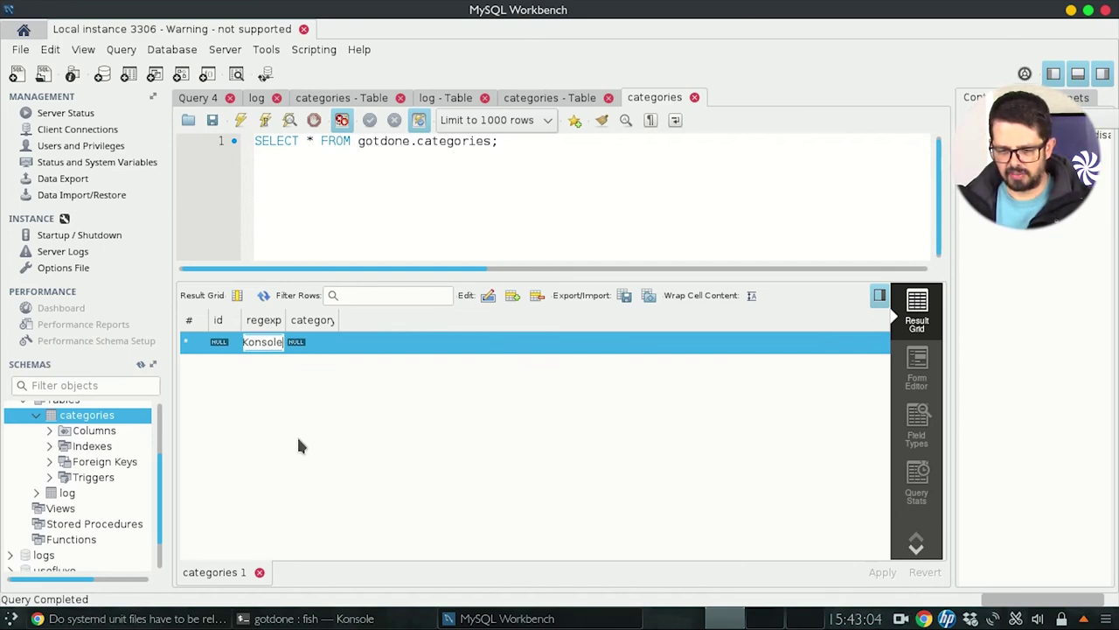
pyautogui.press('Tab')
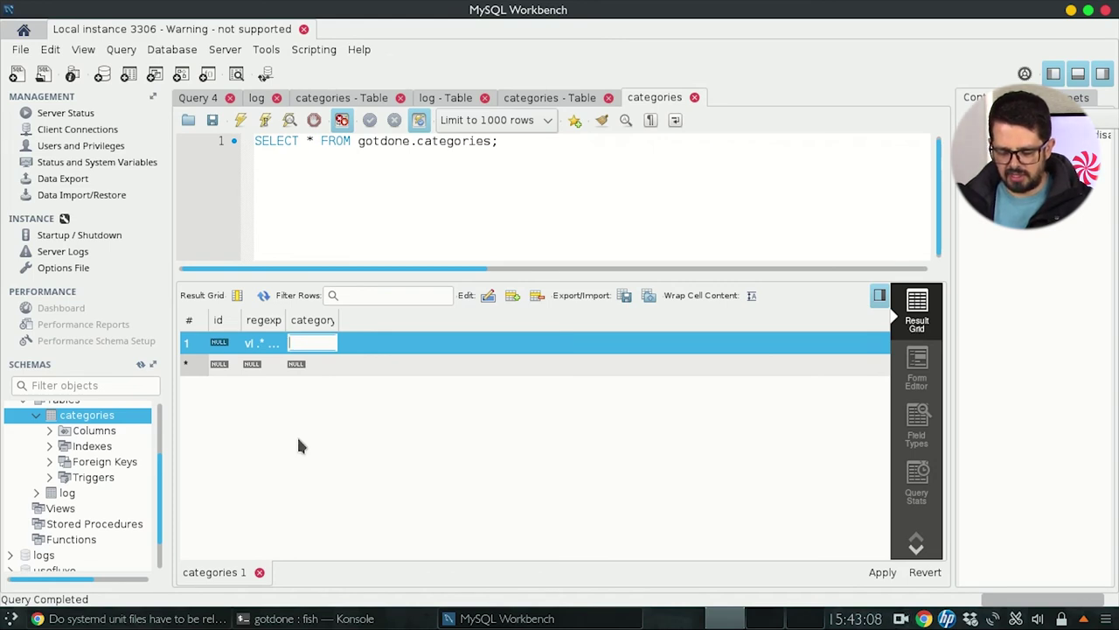
pyautogui.write('coding')
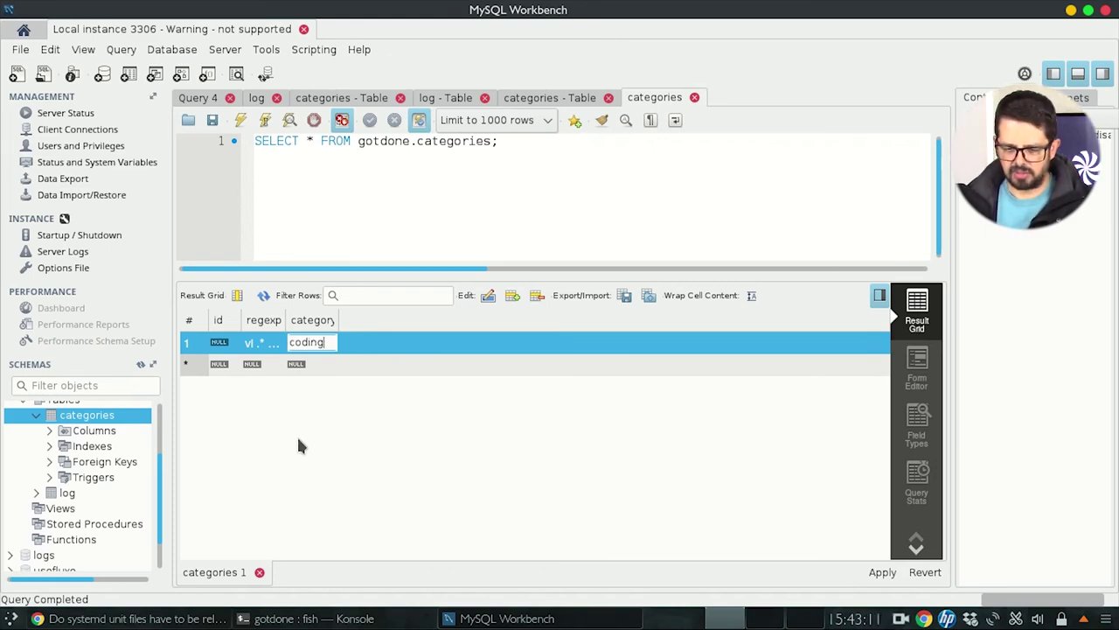
pyautogui.press('Return')
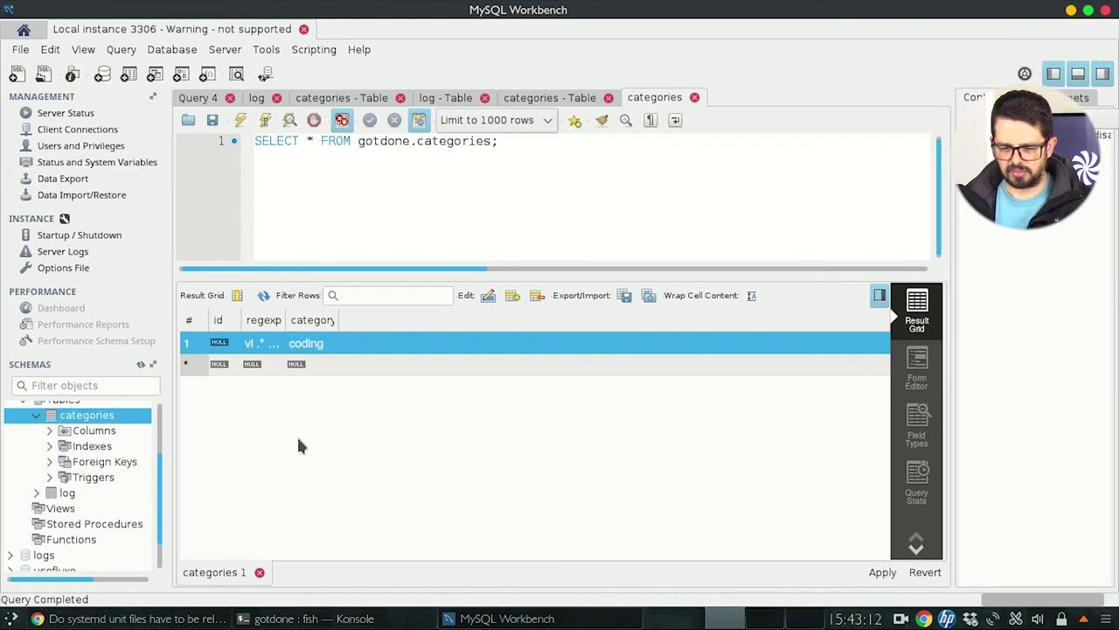
# Widen the regexp column and apply the new categories row to the gotdone database.
pyautogui.moveTo(284, 320); pyautogui.dragTo(338, 315)
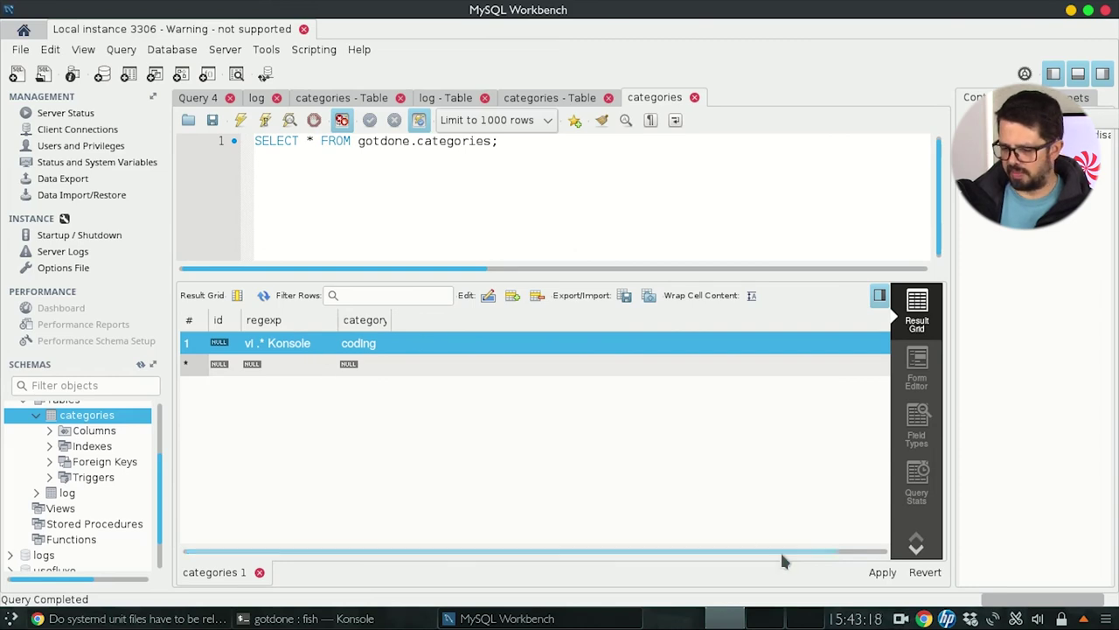
pyautogui.click(873, 573)
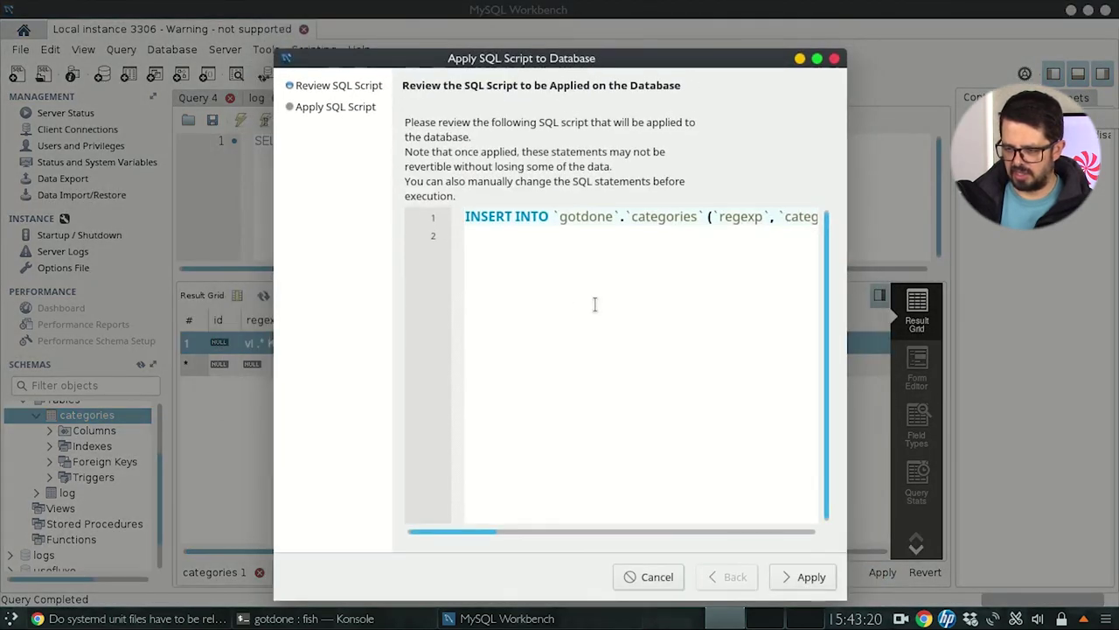
pyautogui.click(808, 578)
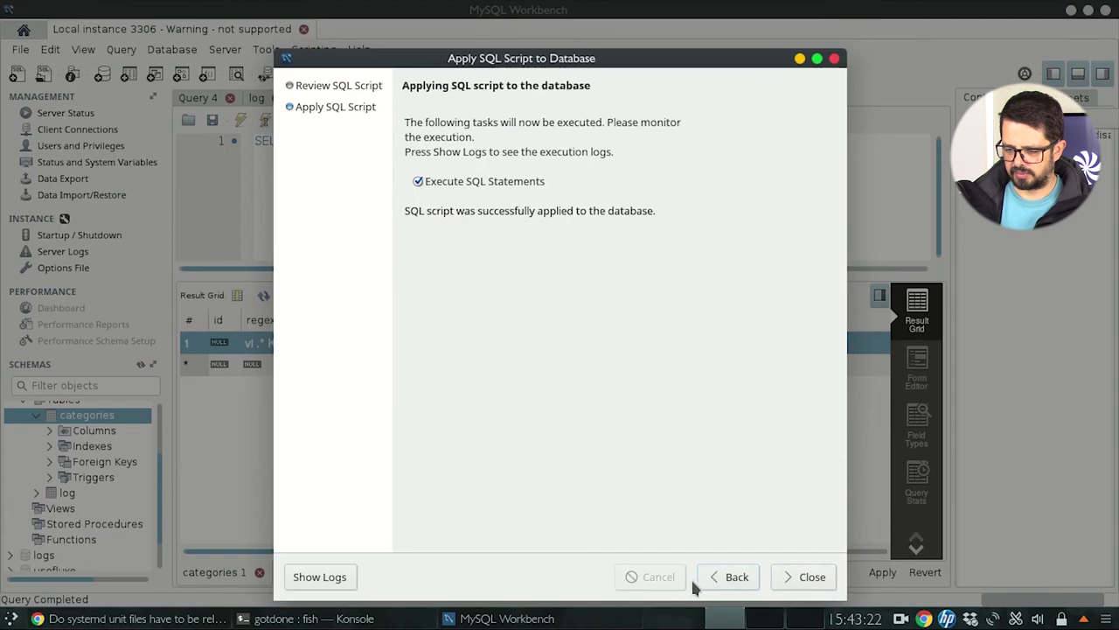
pyautogui.click(806, 577)
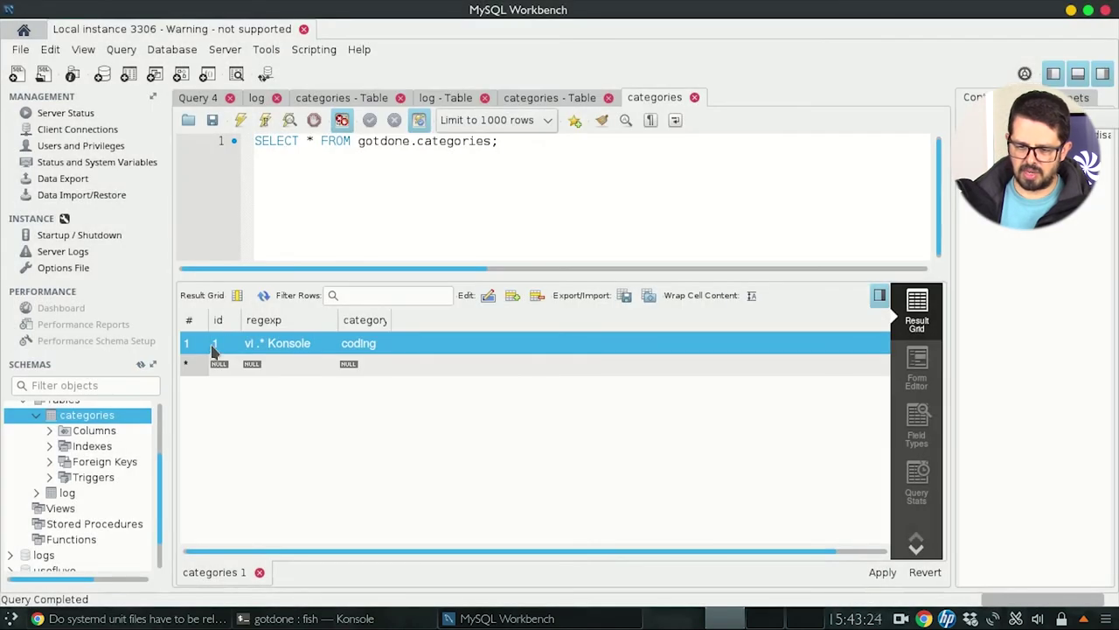